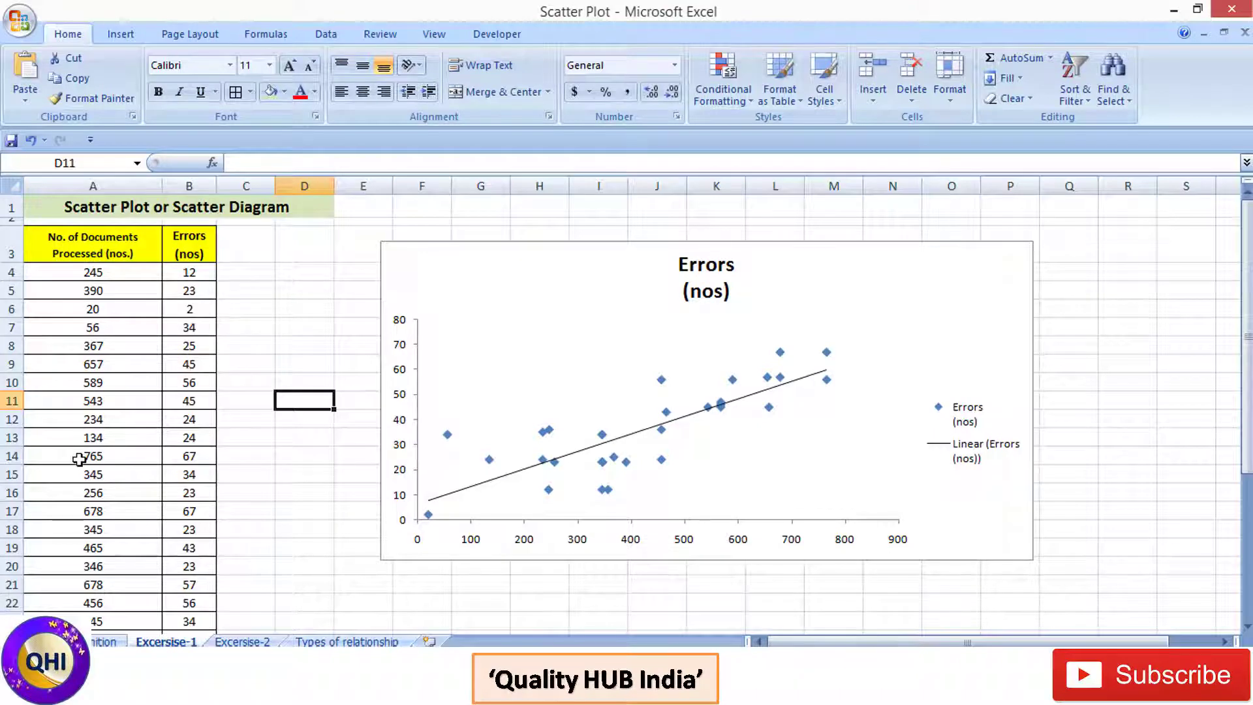
Step: Highlight the documents processed and Errors columns, then the existing Errors scatter chart
left_click_drag(74, 250, 84, 493)
left_click_drag(196, 239, 182, 440)
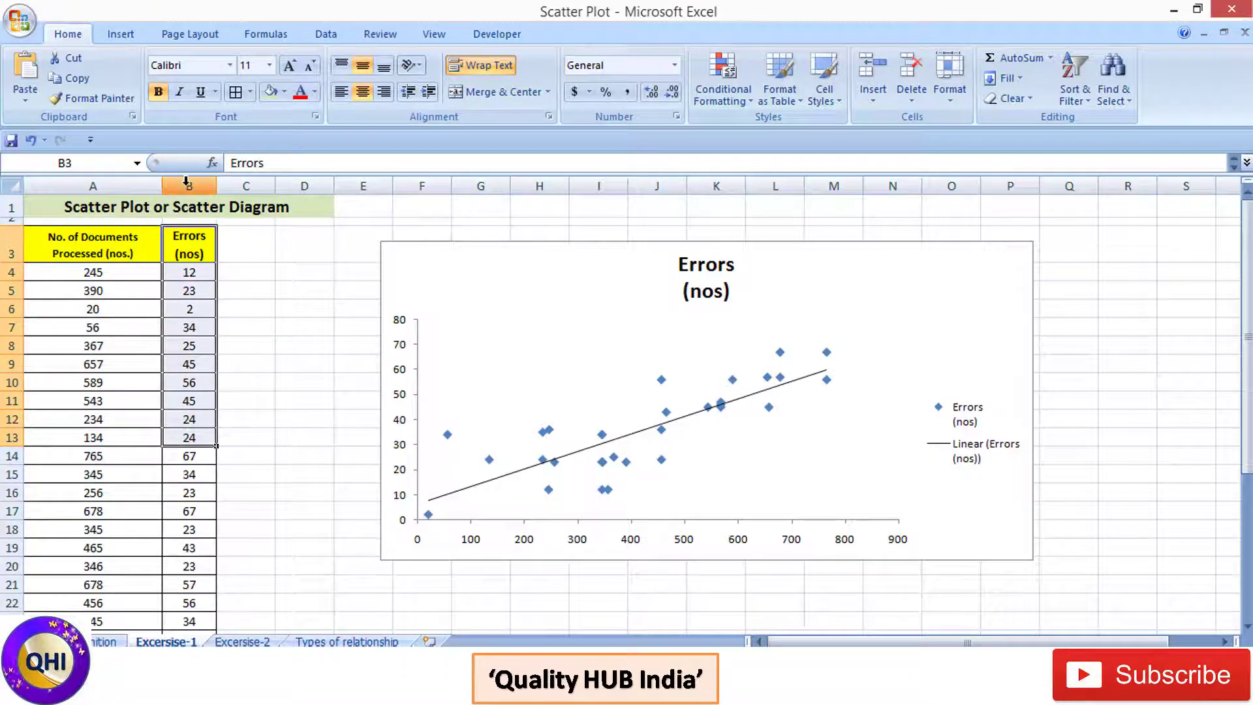
left_click(269, 328)
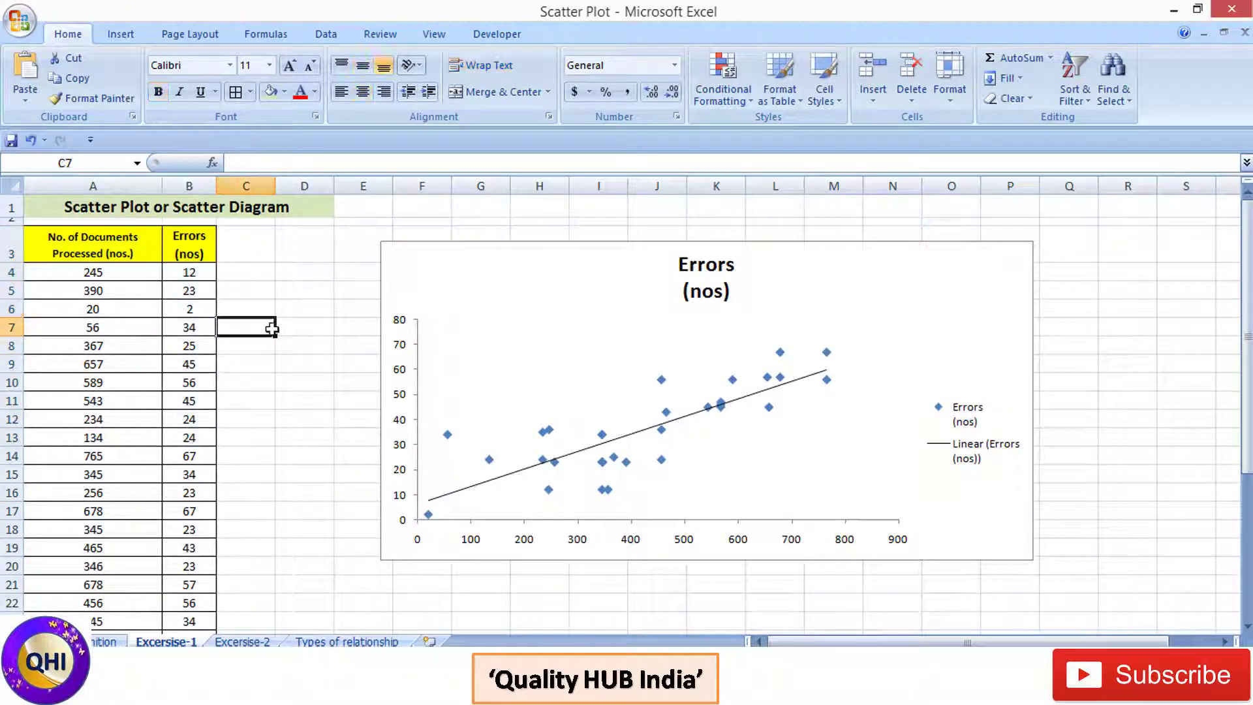
left_click(441, 263)
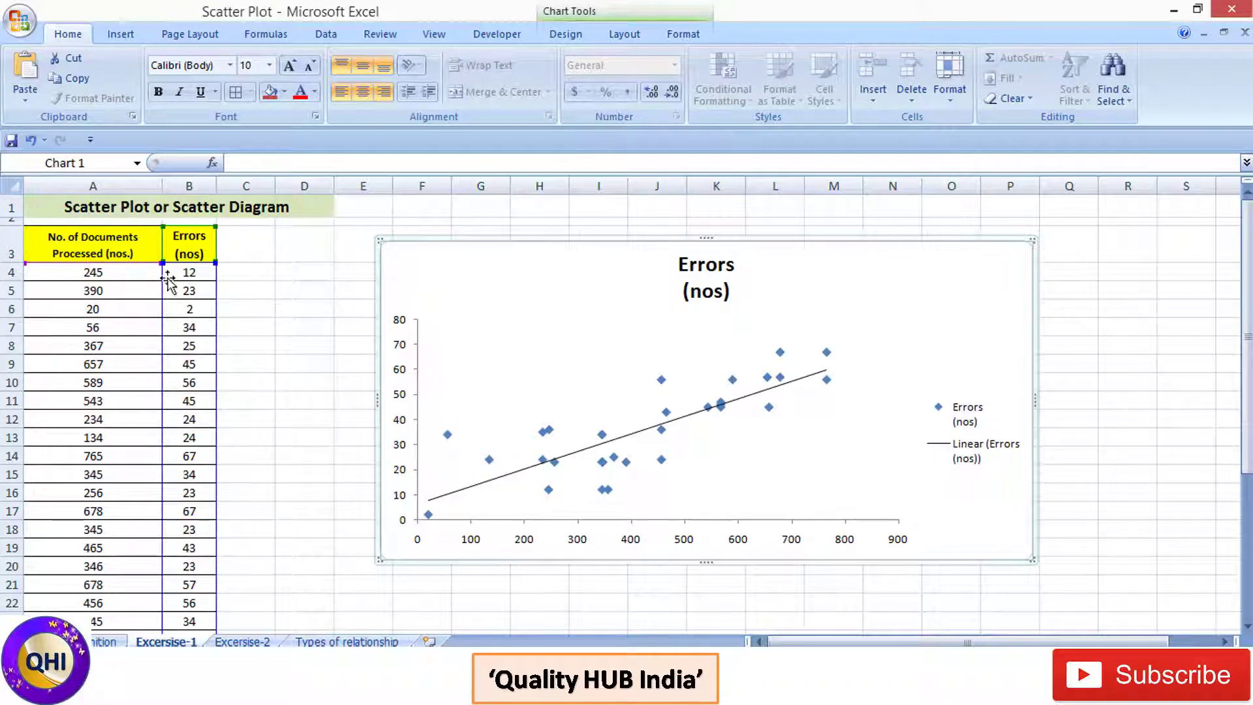
left_click(192, 256)
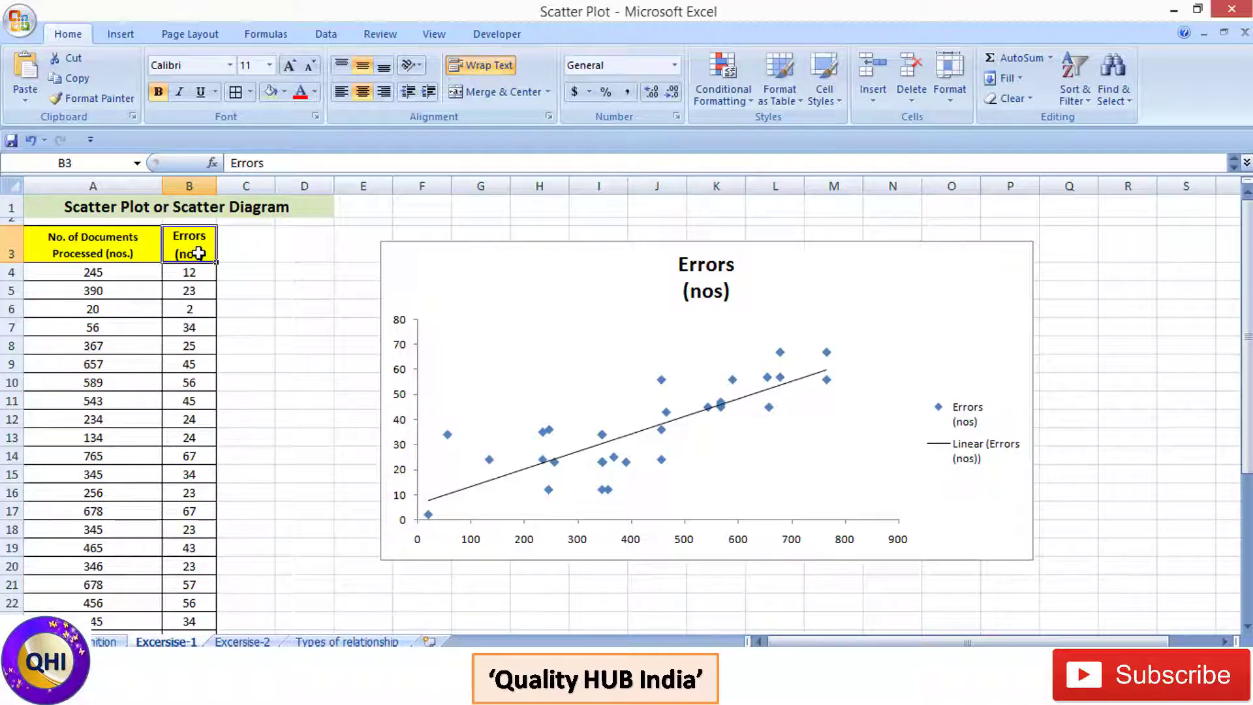
Step: View the Types of relationship sheet with its five correlation pattern diagrams
left_click(248, 309)
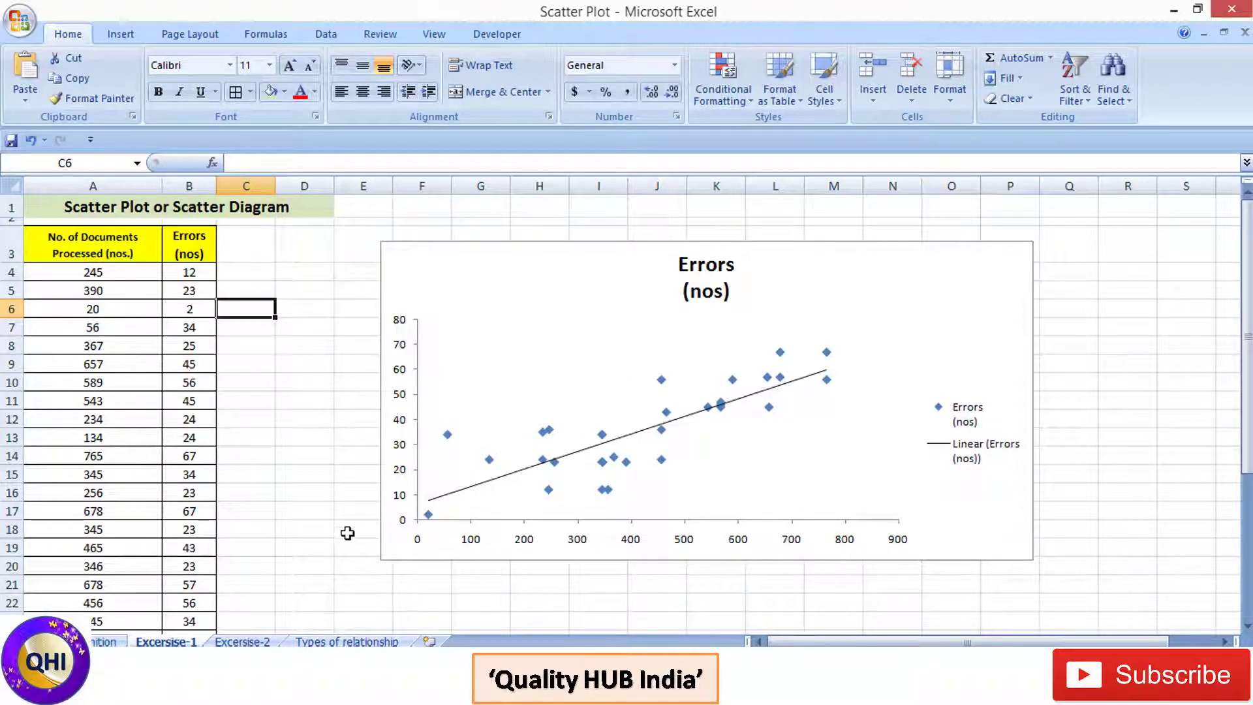
left_click(347, 642)
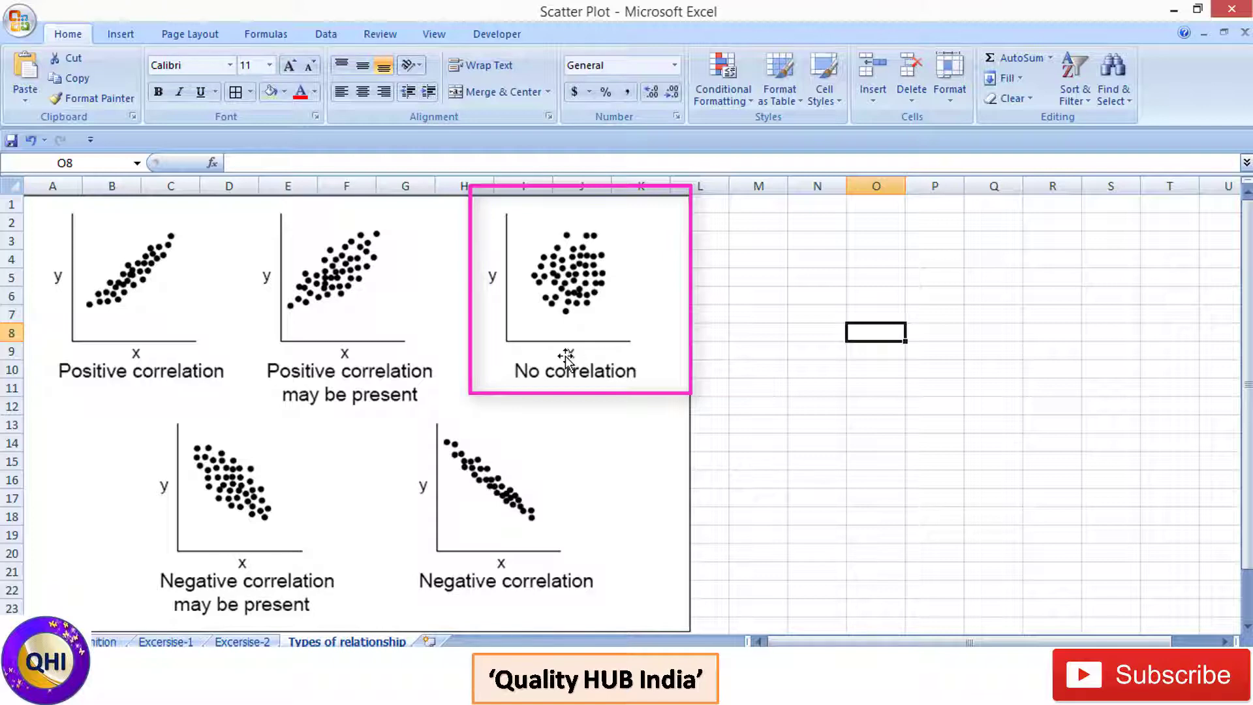
key("Left")
key("Left")
key("Left")
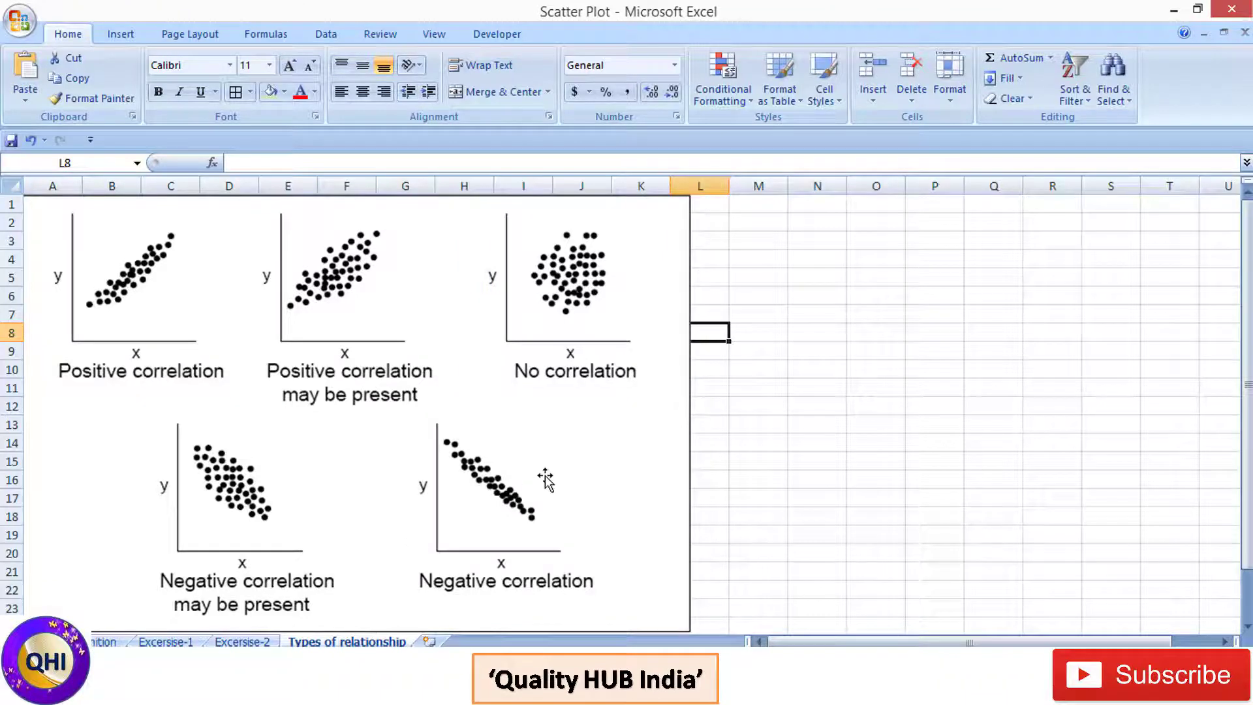
Step: Go back to Excersise-1 and highlight the documents processed and Errors data columns
left_click(169, 641)
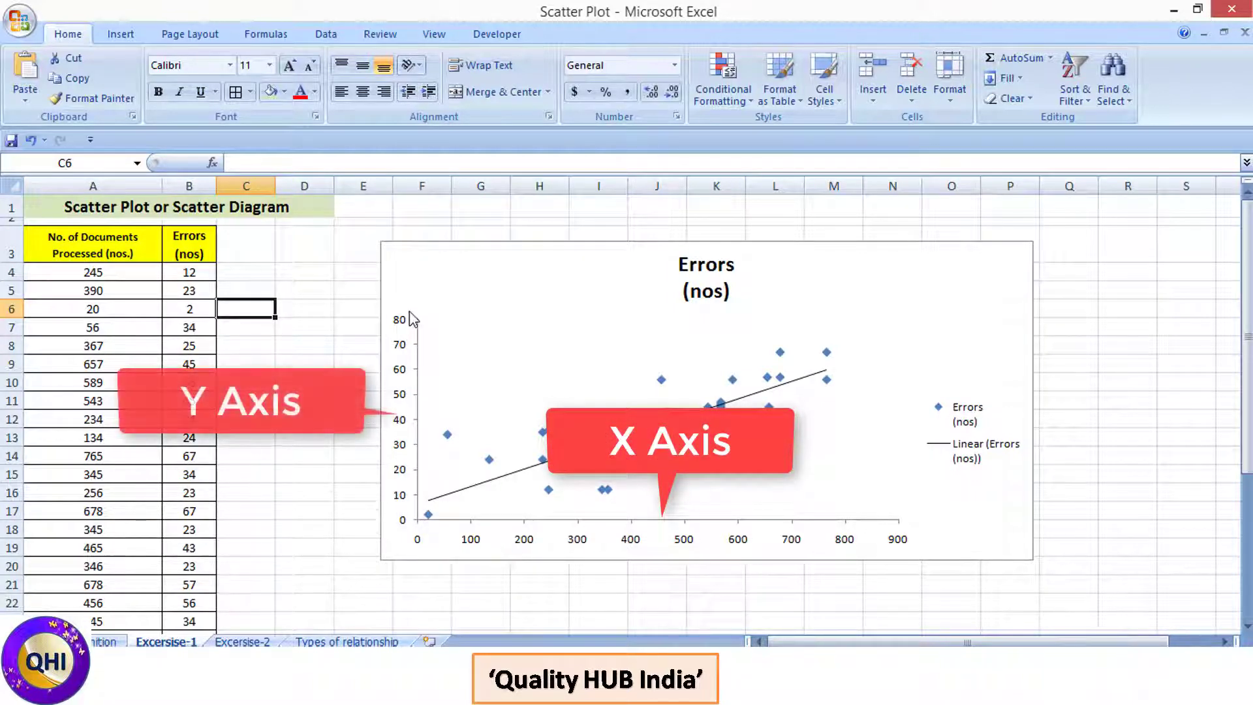
key("Right")
key("Down")
key("Down")
key("Down")
key("Down")
key("Down")
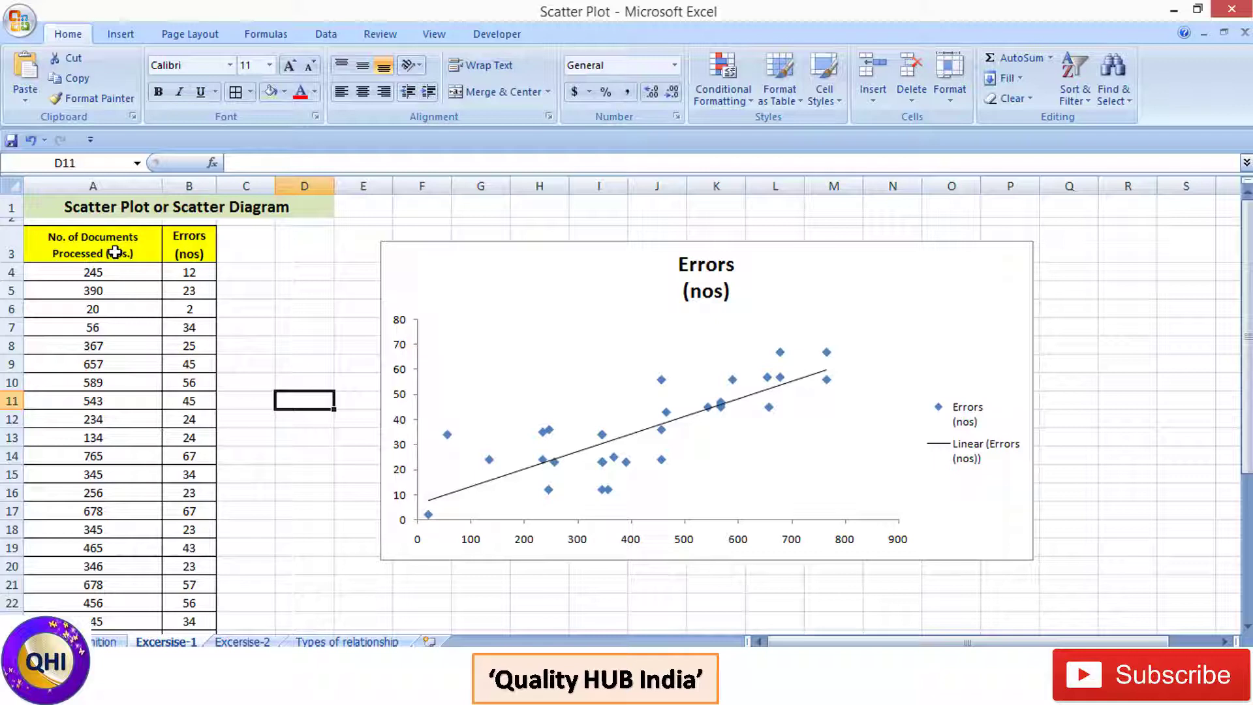
left_click_drag(97, 252, 89, 492)
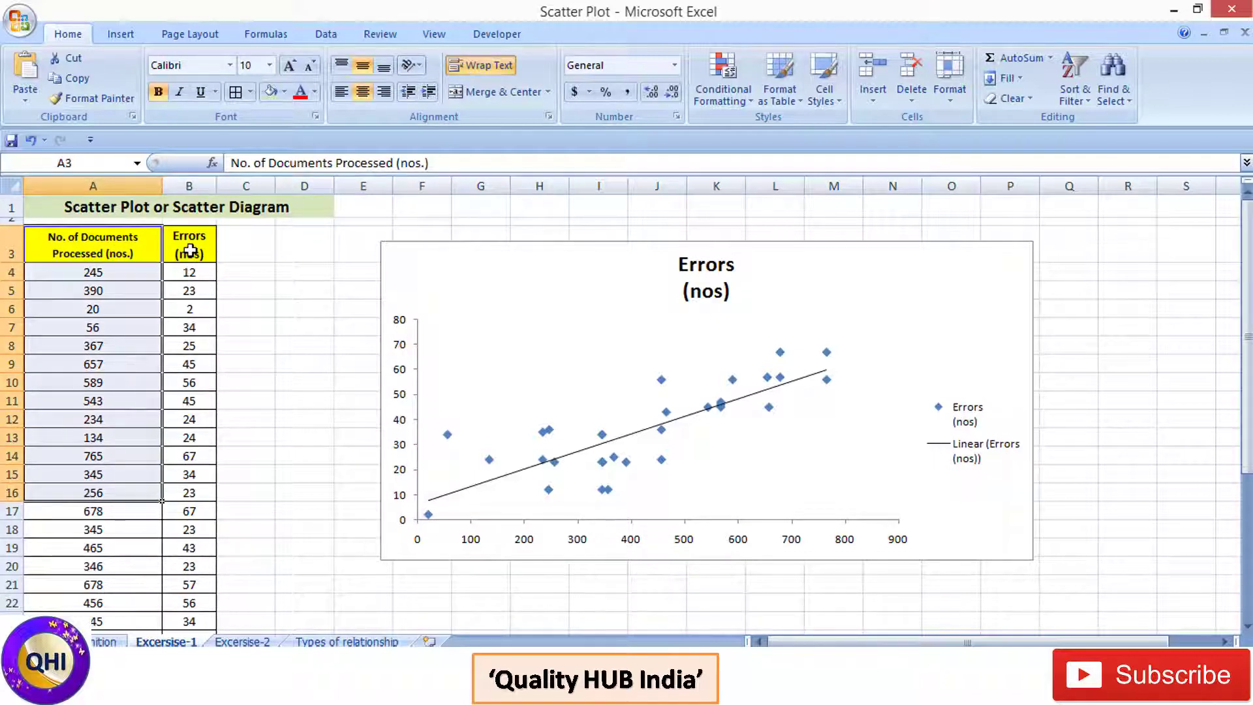
left_click_drag(190, 250, 180, 350)
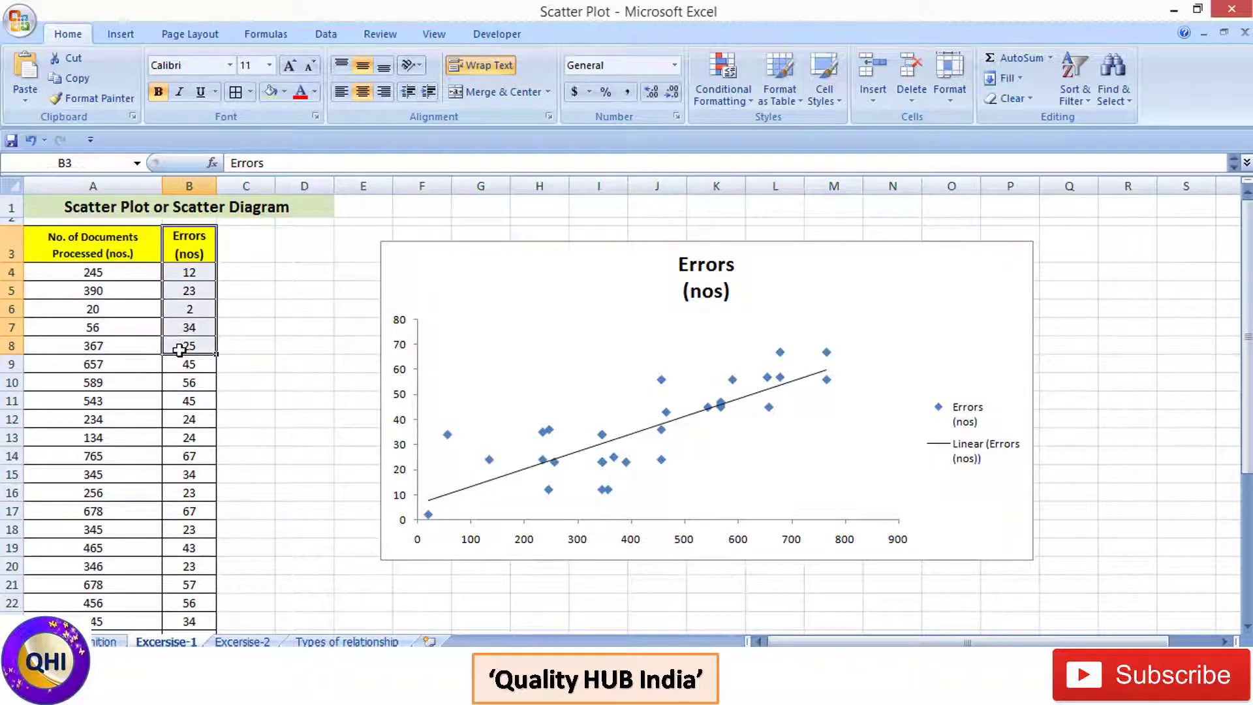
left_click(307, 310)
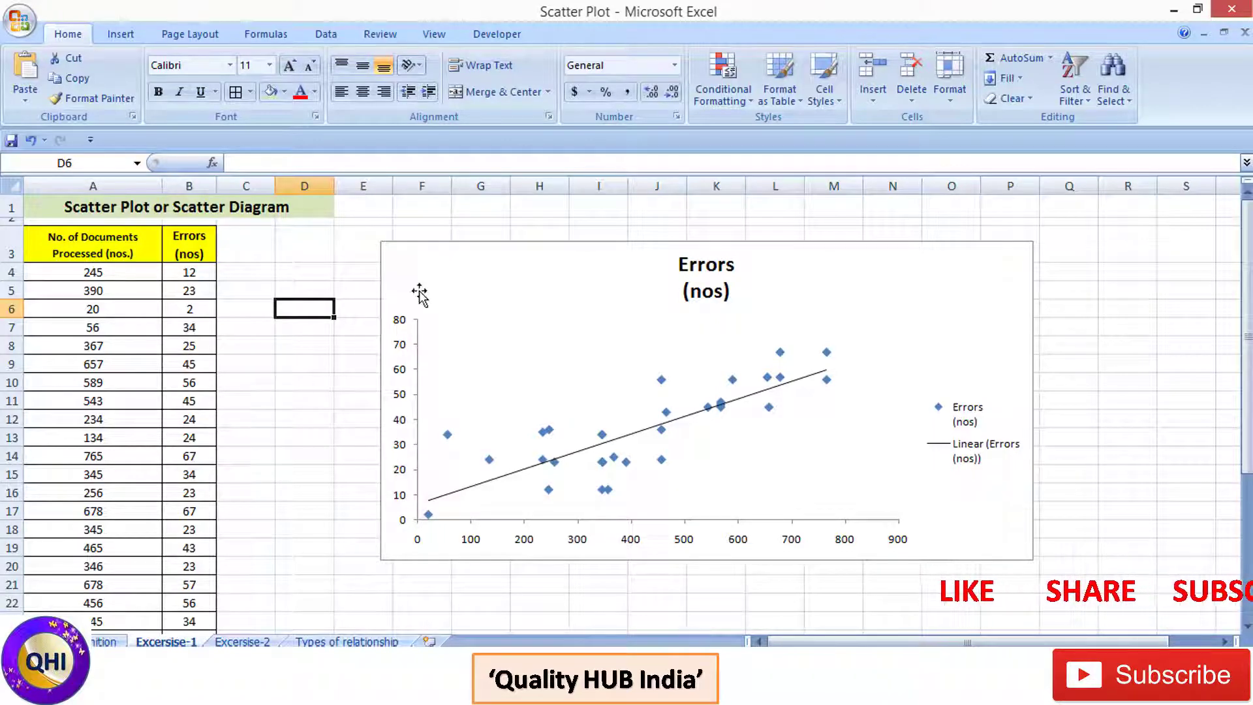
Step: Delete the existing Errors scatter chart from Excersise-1
left_click(455, 261)
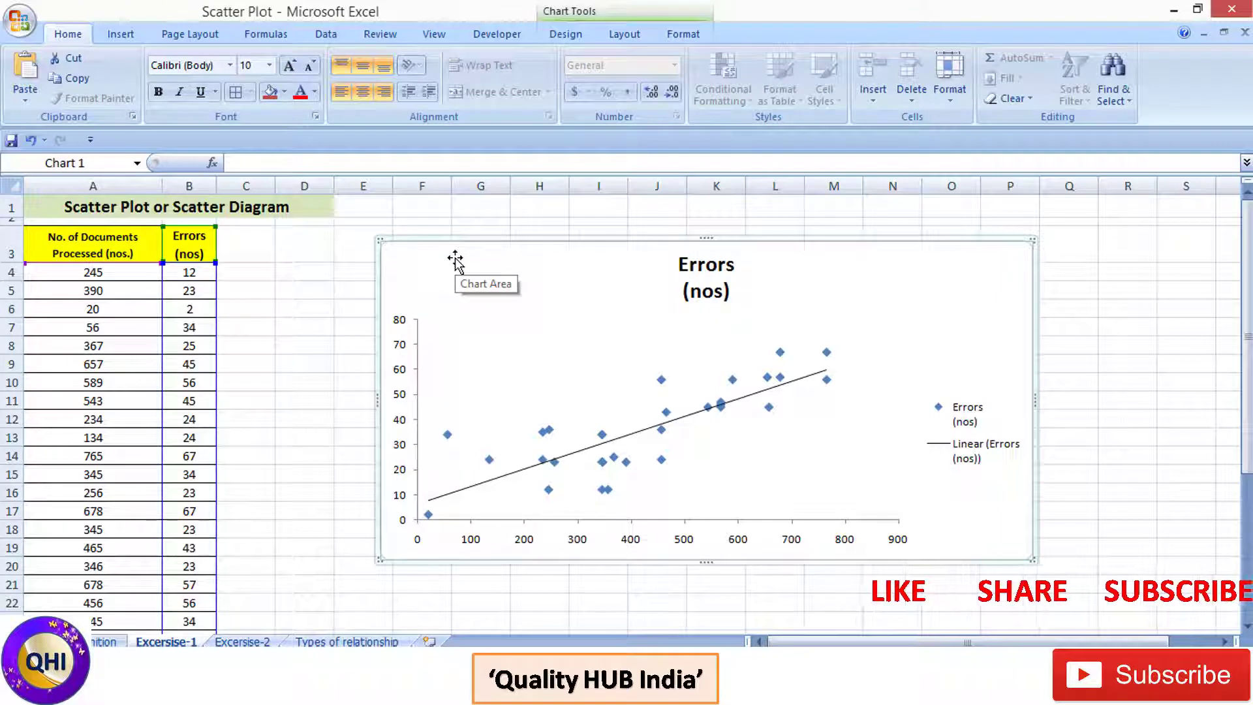
key("Delete")
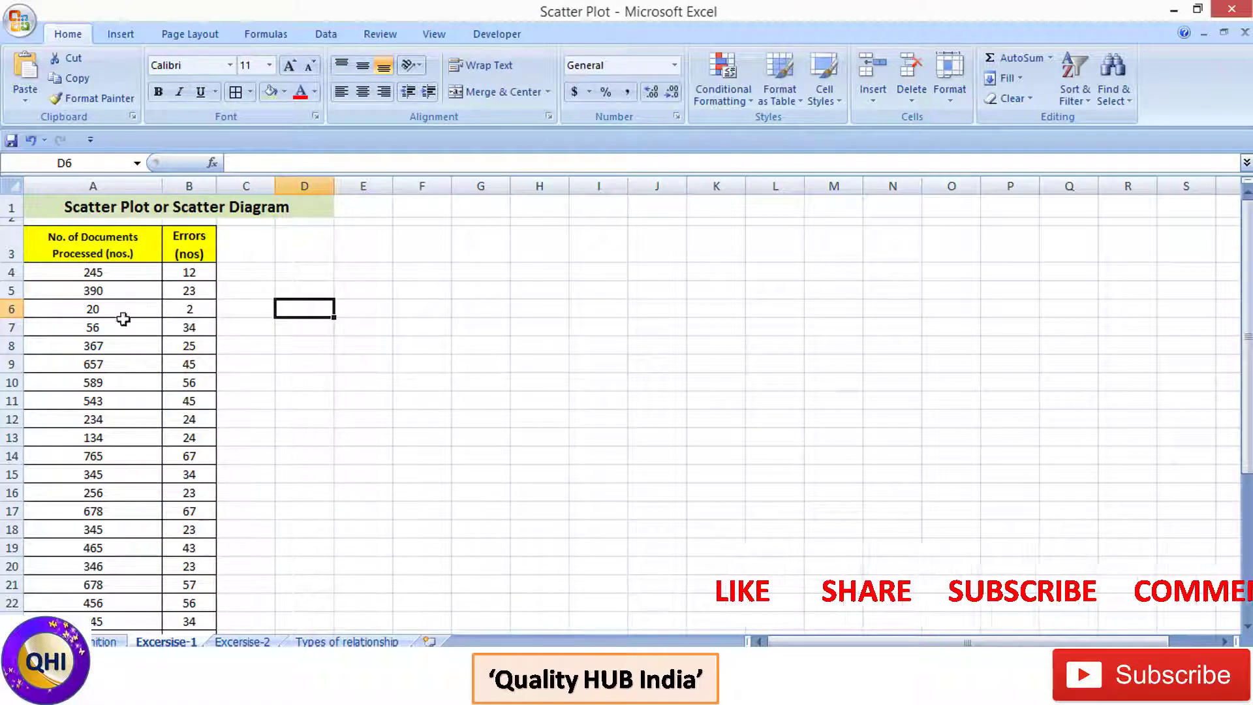
scroll(177, 392, "down", 10)
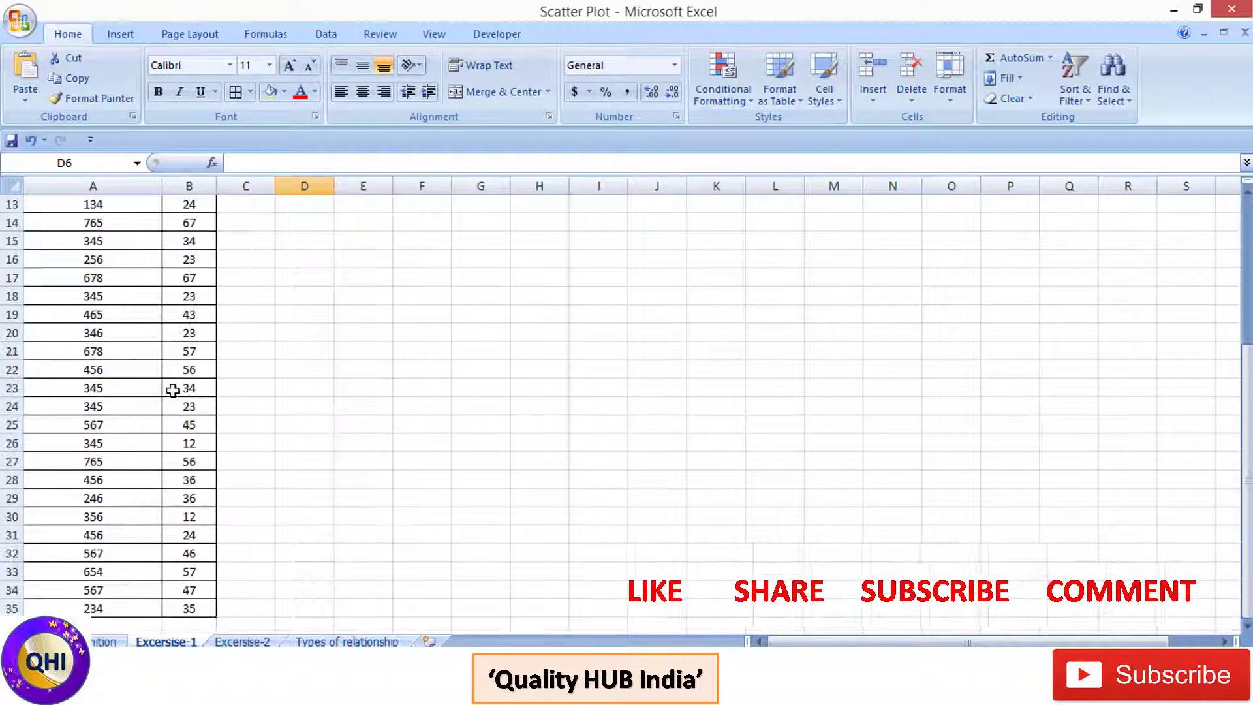
scroll(174, 389, "up", 8)
scroll(172, 390, "up", 2)
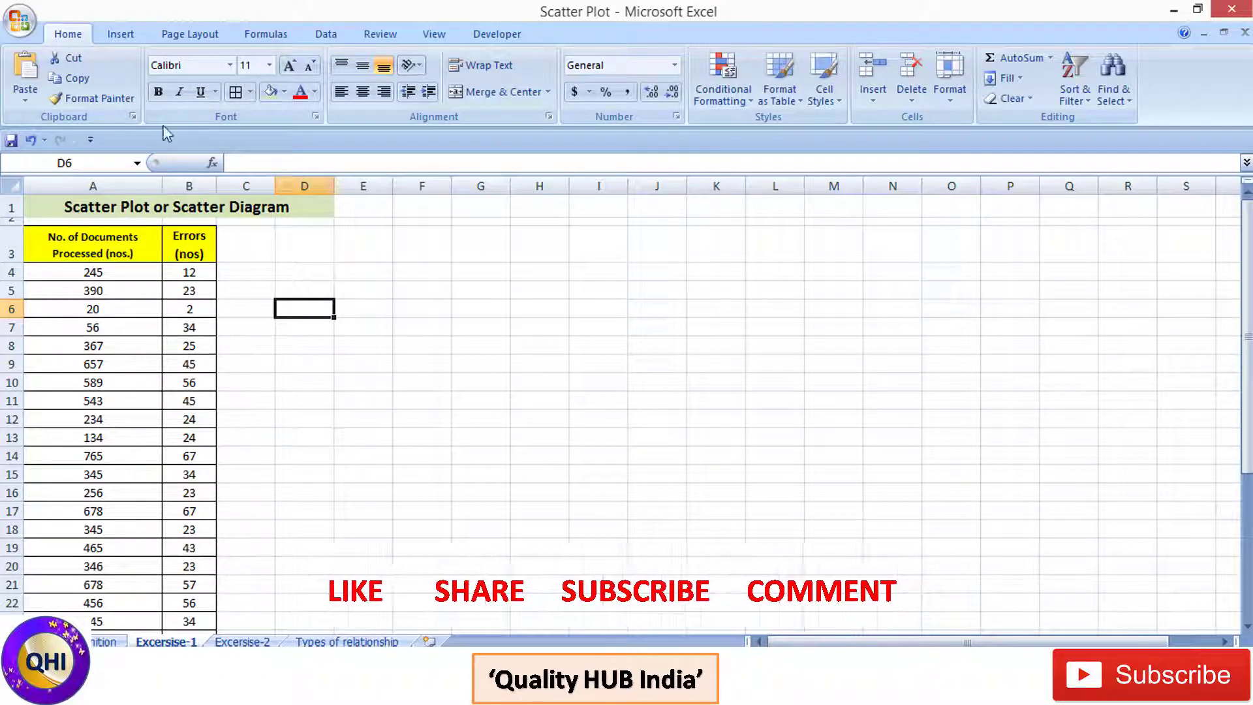
Step: Insert a new markers-only scatter chart and bring up its Select Data Source dialog
left_click(122, 35)
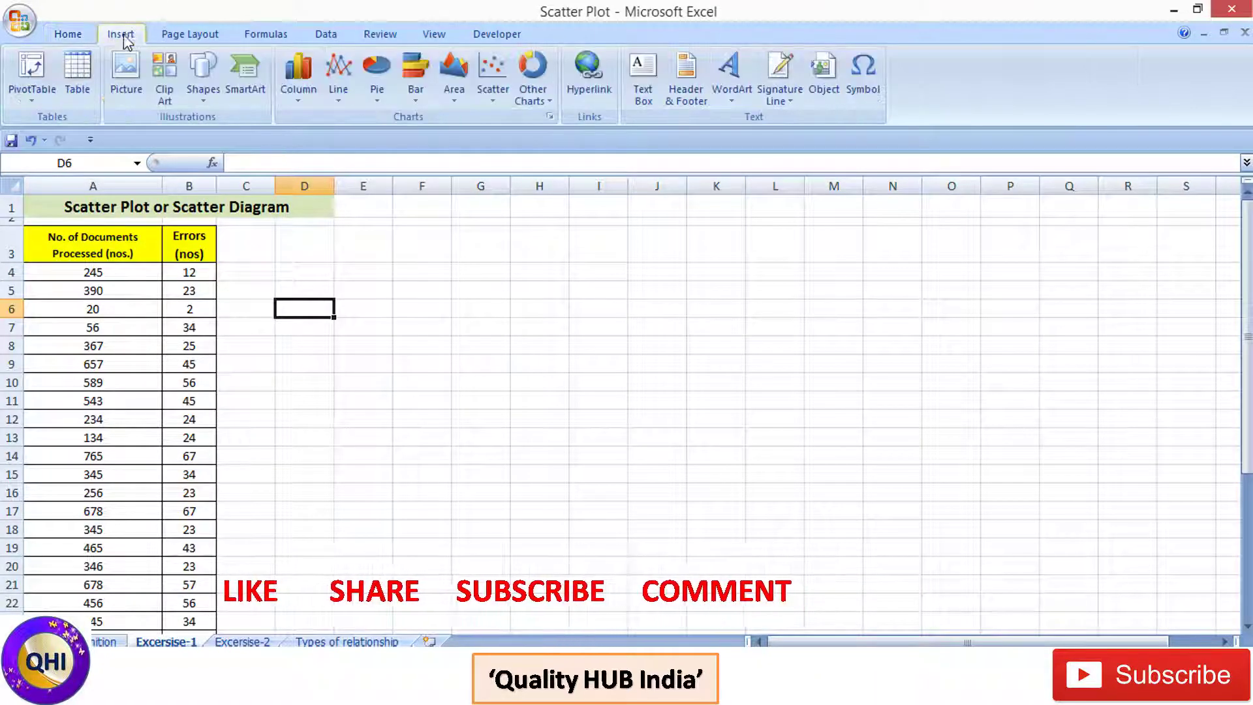
left_click(492, 66)
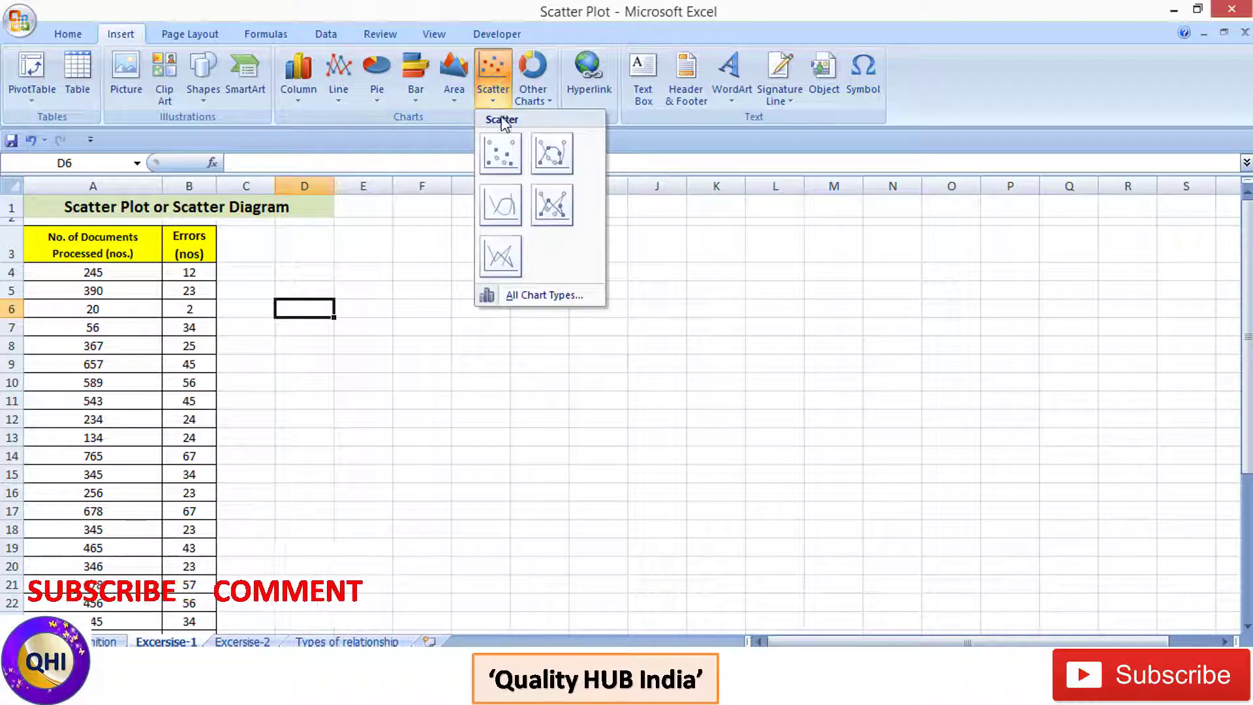
left_click(503, 162)
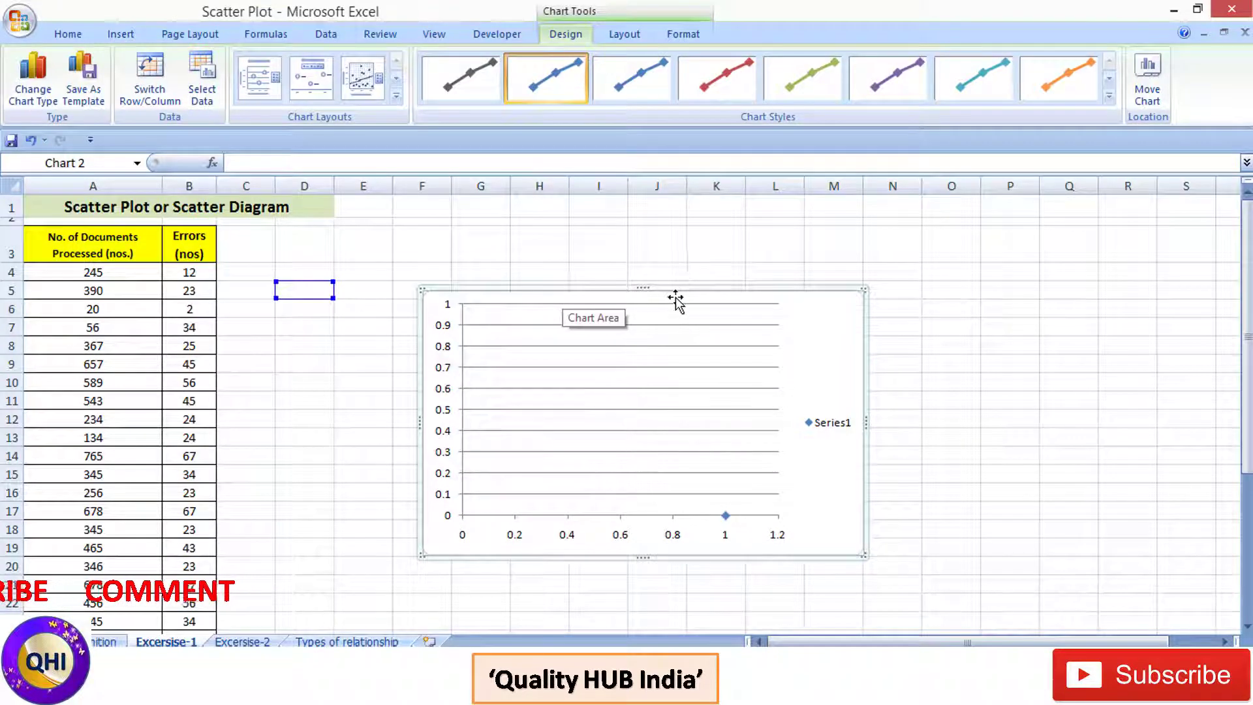
right_click(758, 288)
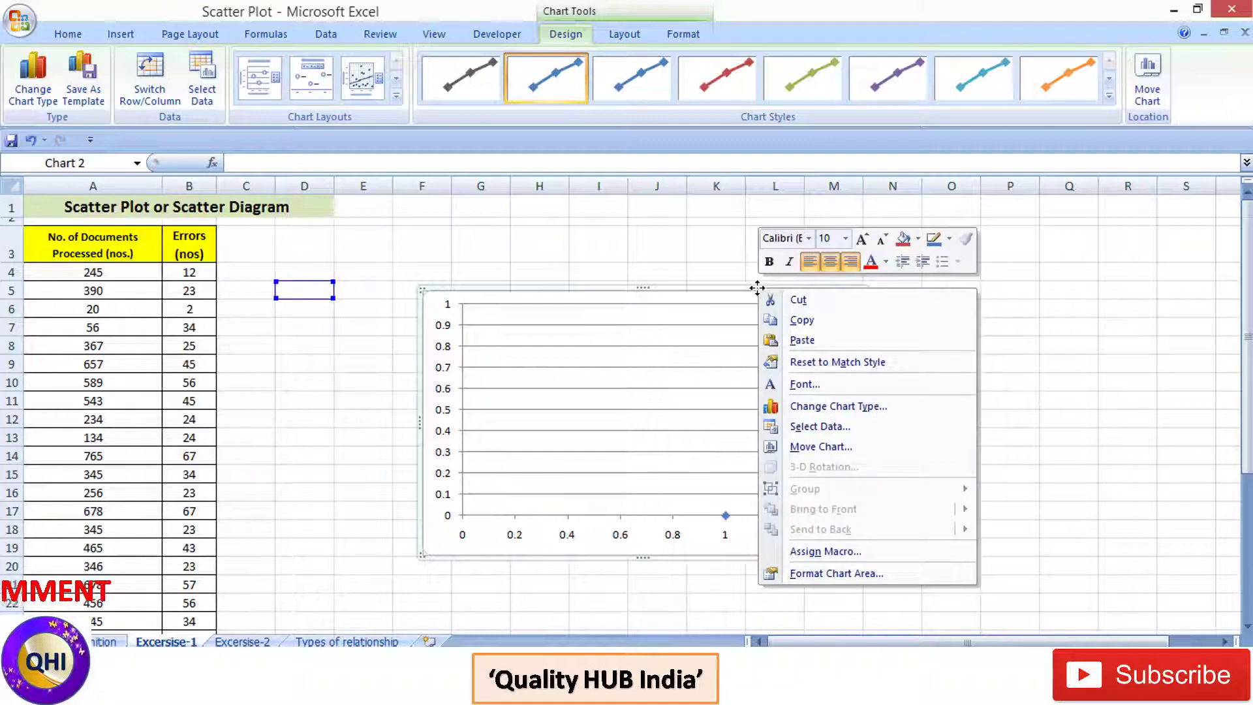
left_click(803, 428)
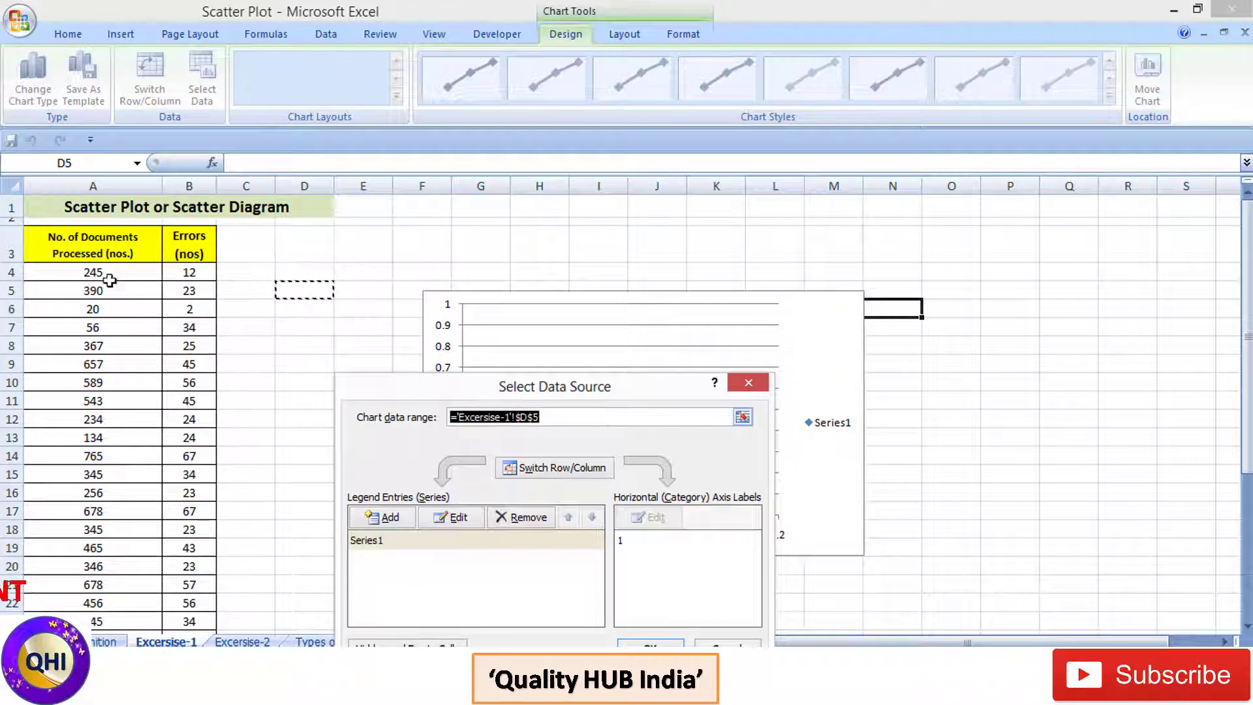
Step: Set the chart data range to A3:B35, plotting documents processed against Errors (nos)
left_click_drag(74, 254, 188, 590)
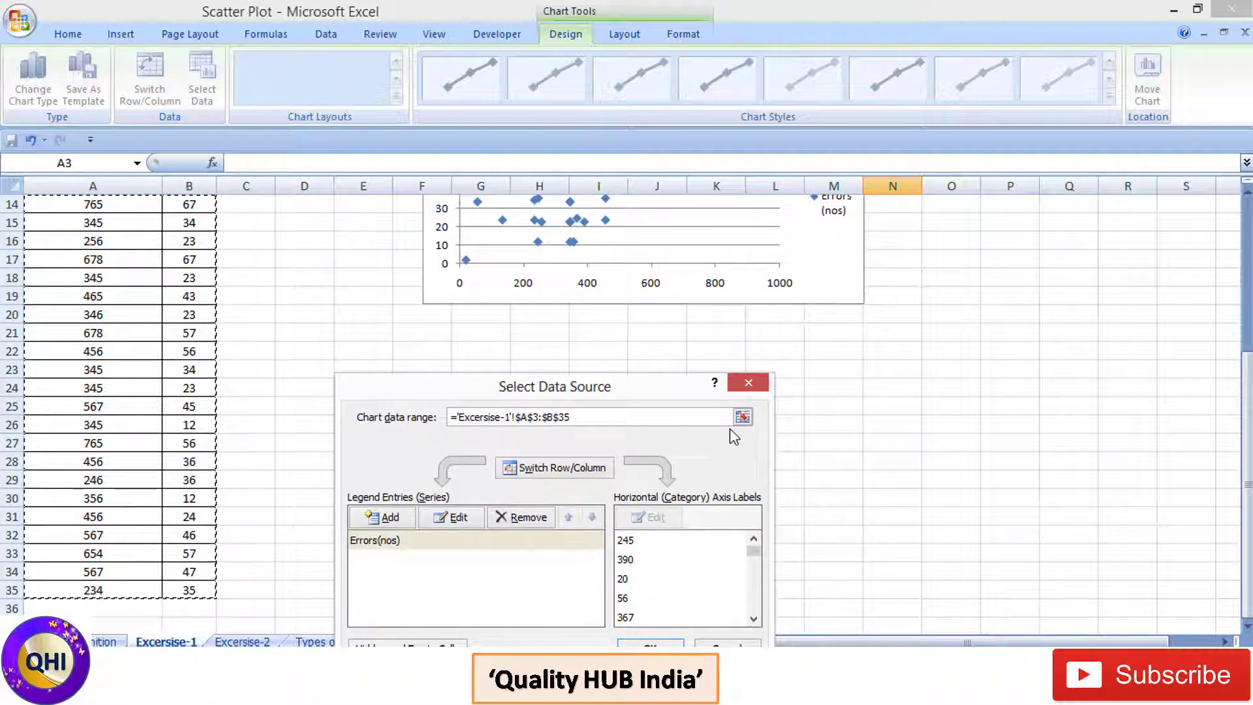
left_click(744, 418)
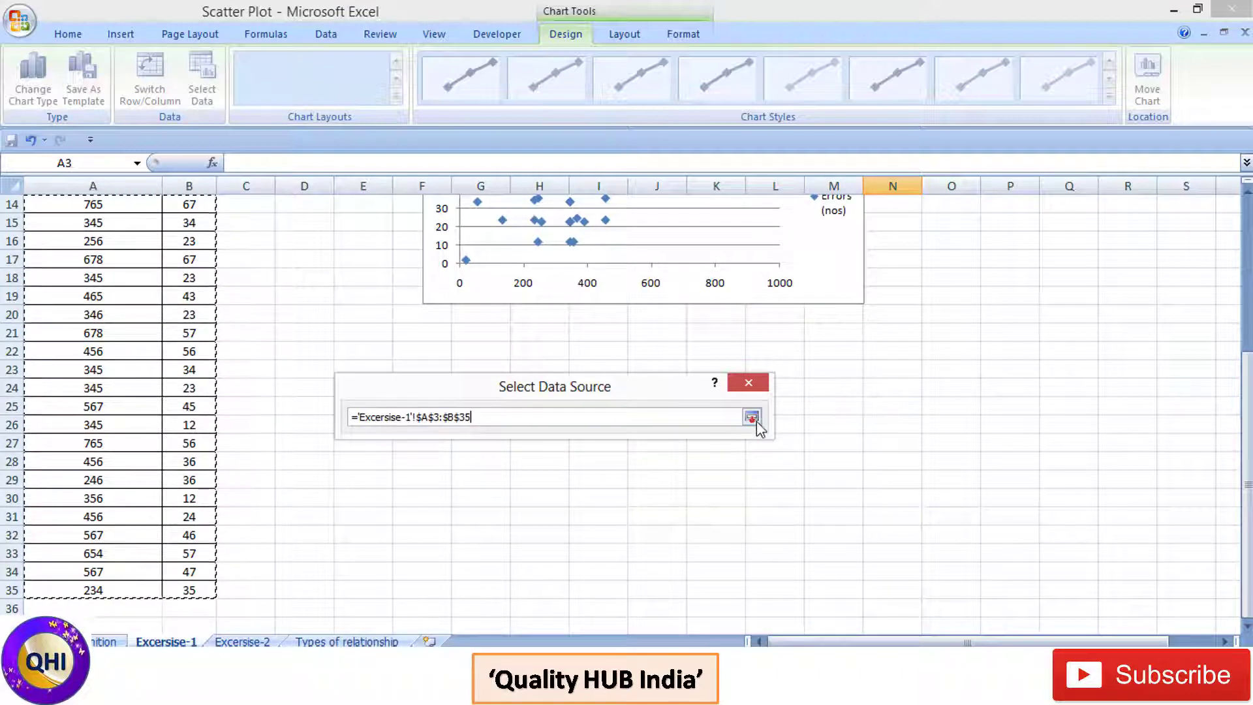
left_click(752, 418)
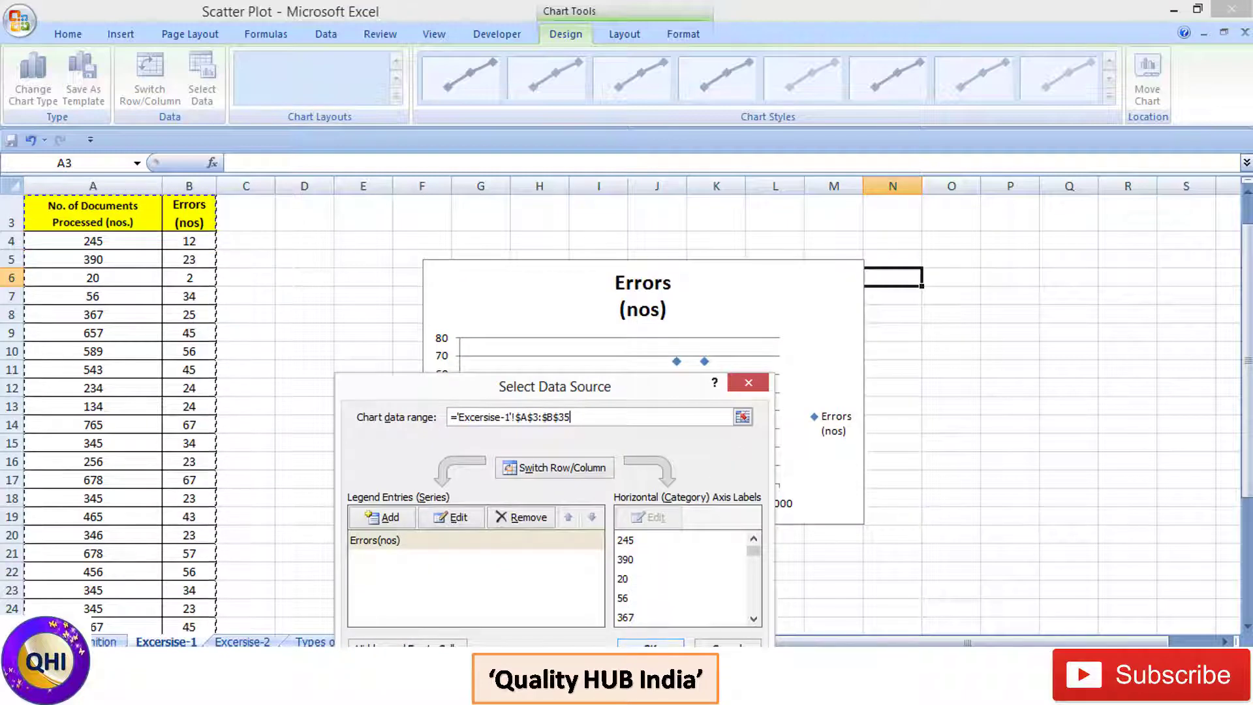
key("Return")
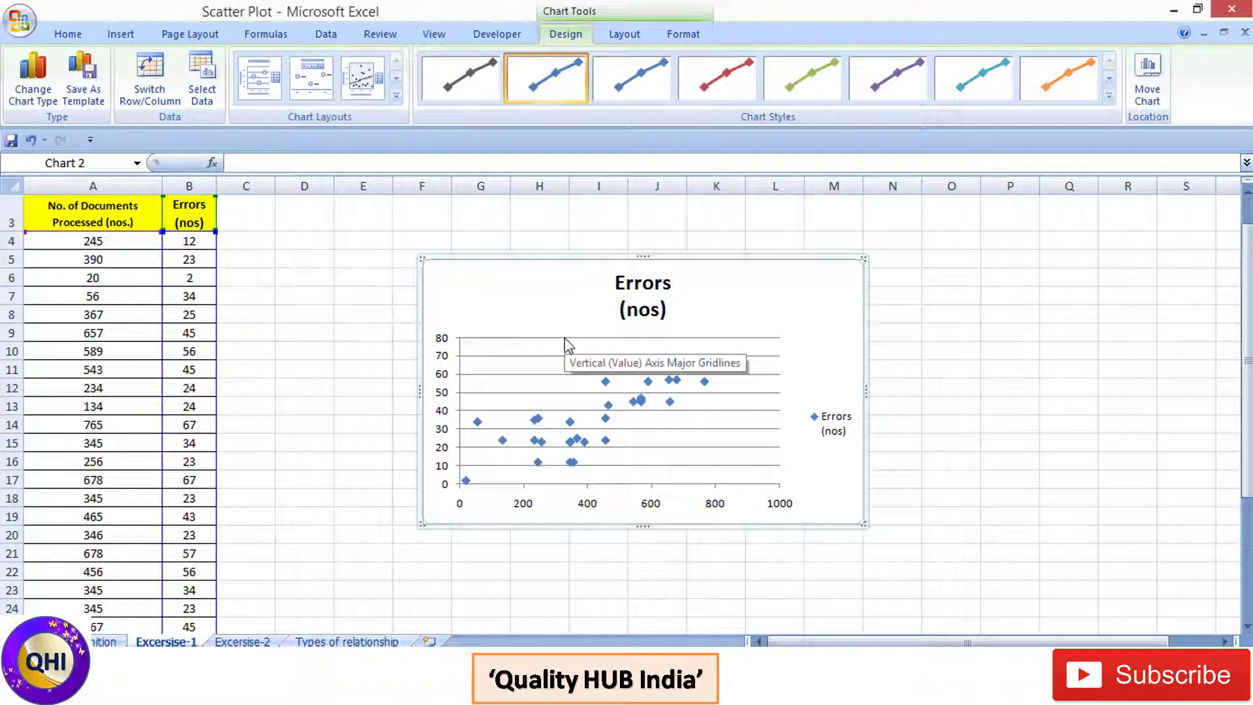
Step: Delete the legend and horizontal gridlines from the Errors scatter chart
left_click(824, 421)
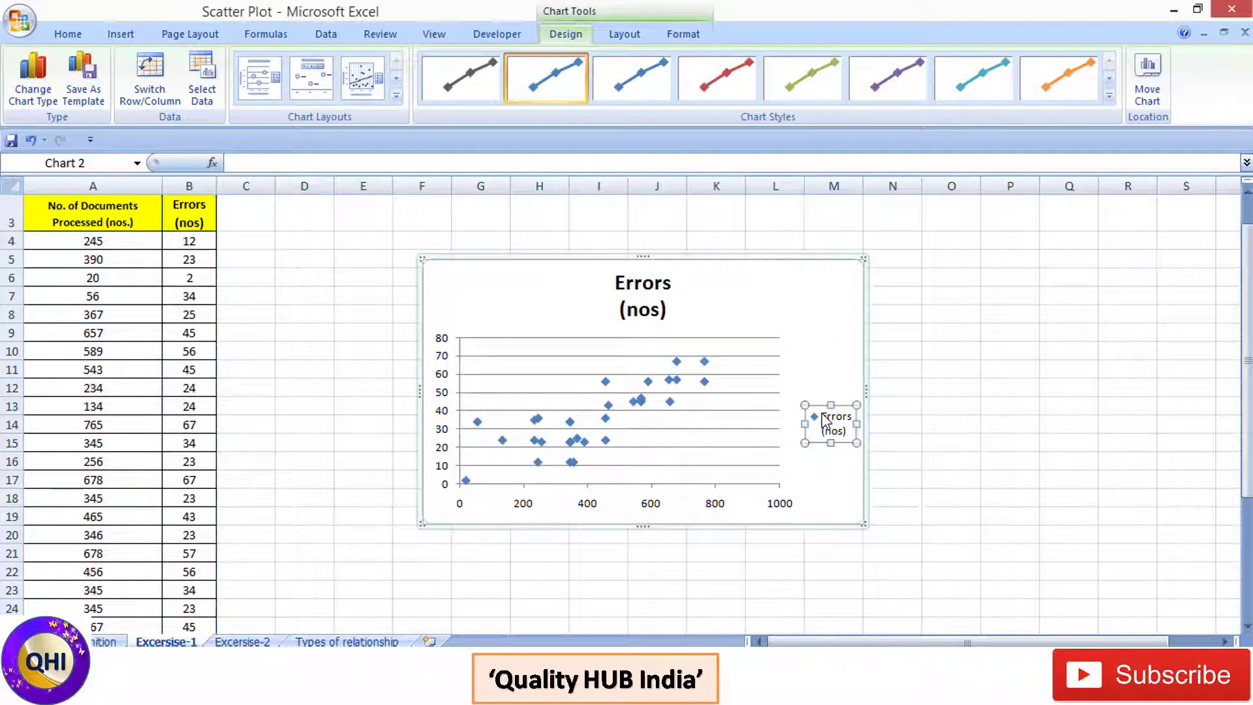
key("Delete")
left_click(823, 418)
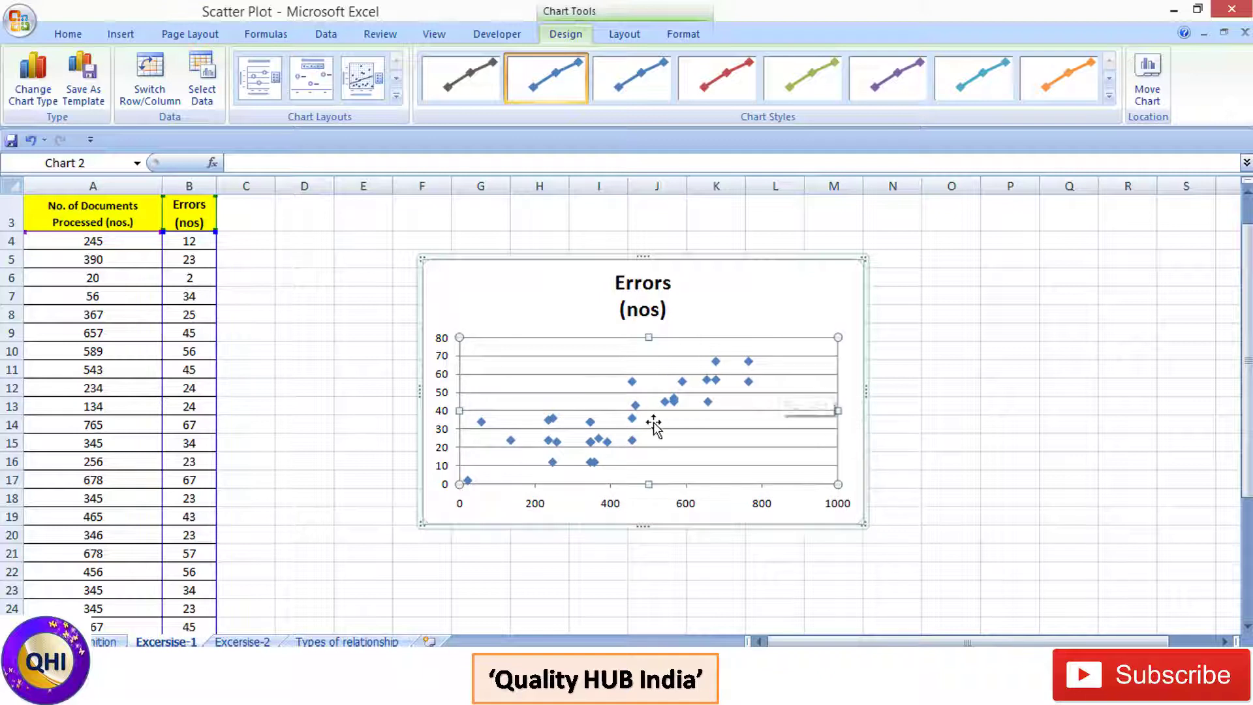
left_click(782, 375)
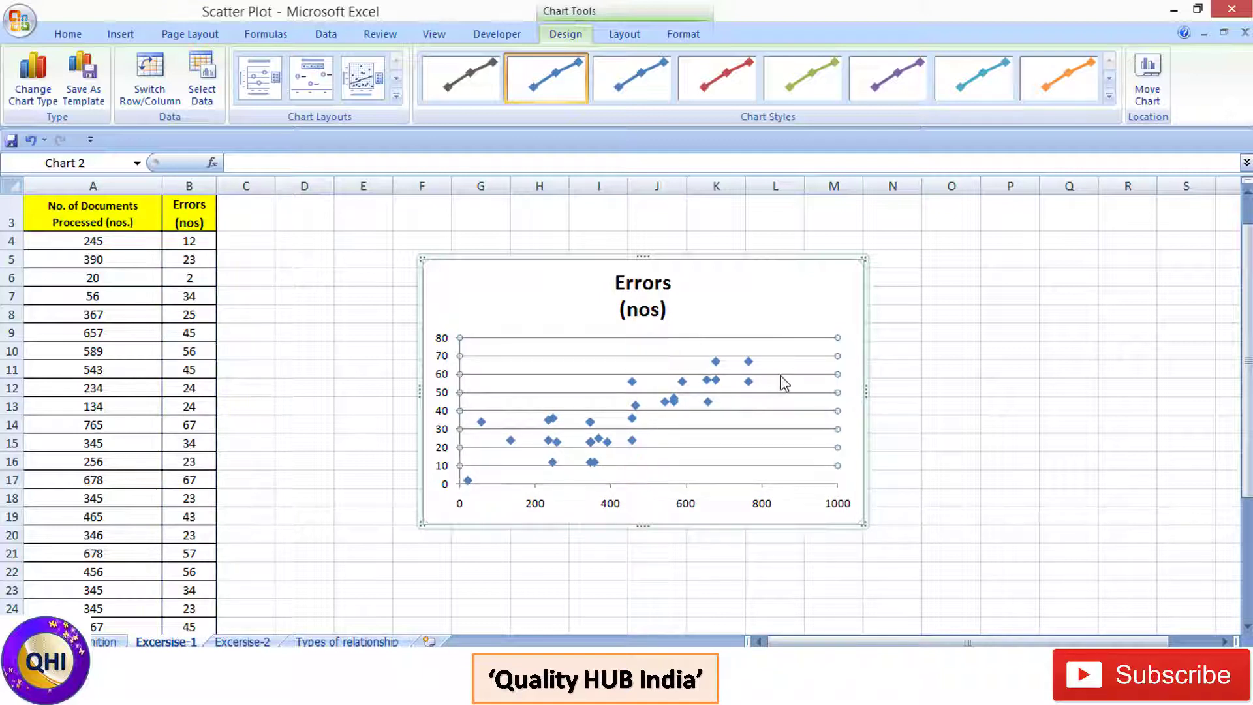
key("Delete")
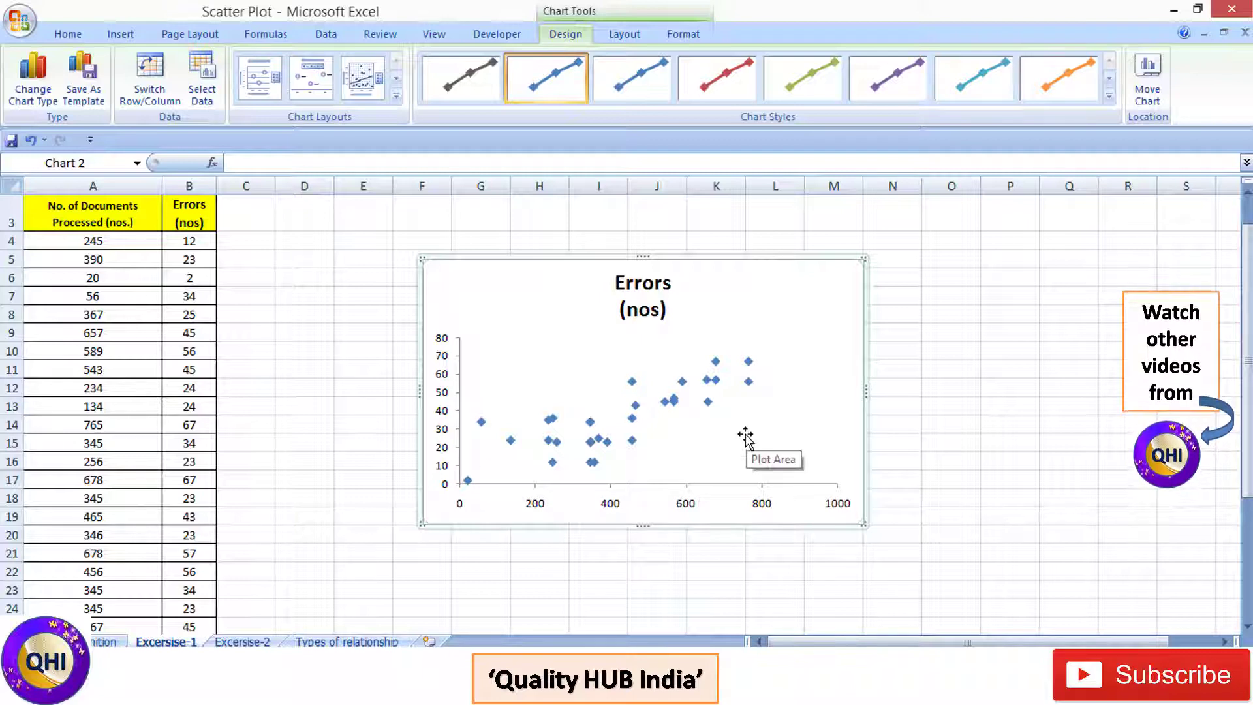
Step: Move the chart up-left and enlarge it toward the bottom right
left_click_drag(762, 257, 632, 224)
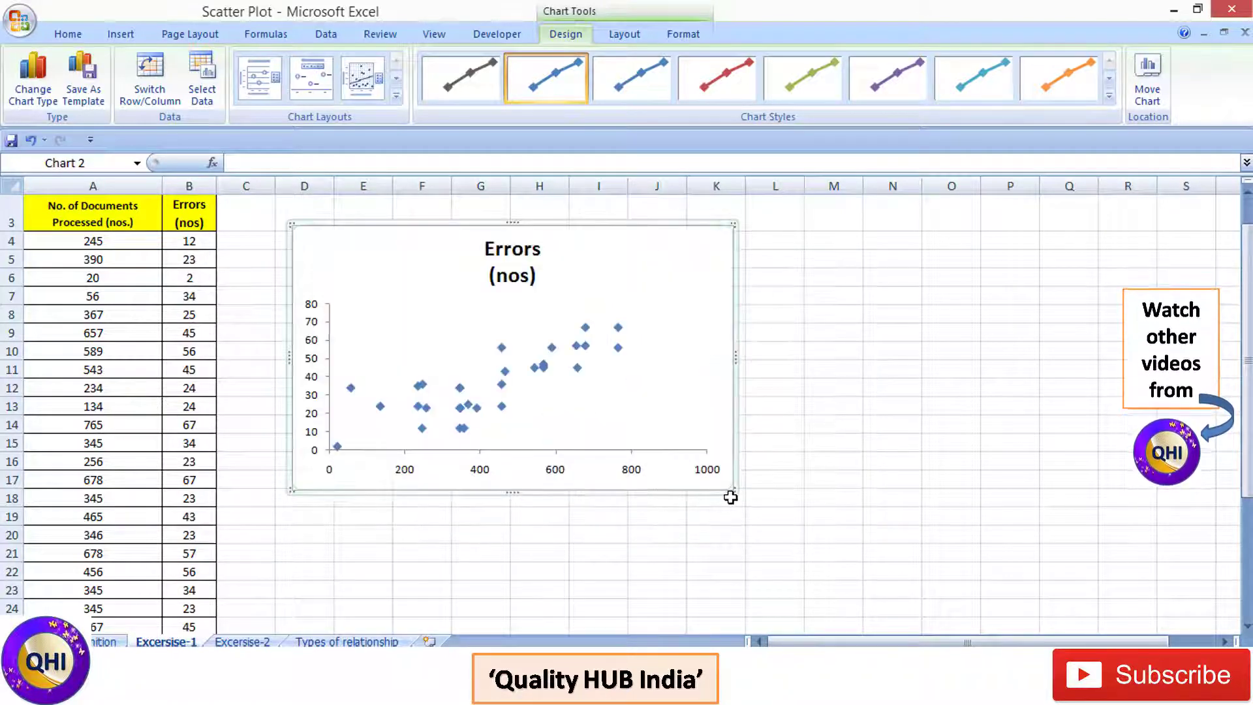
left_click_drag(732, 494, 1027, 587)
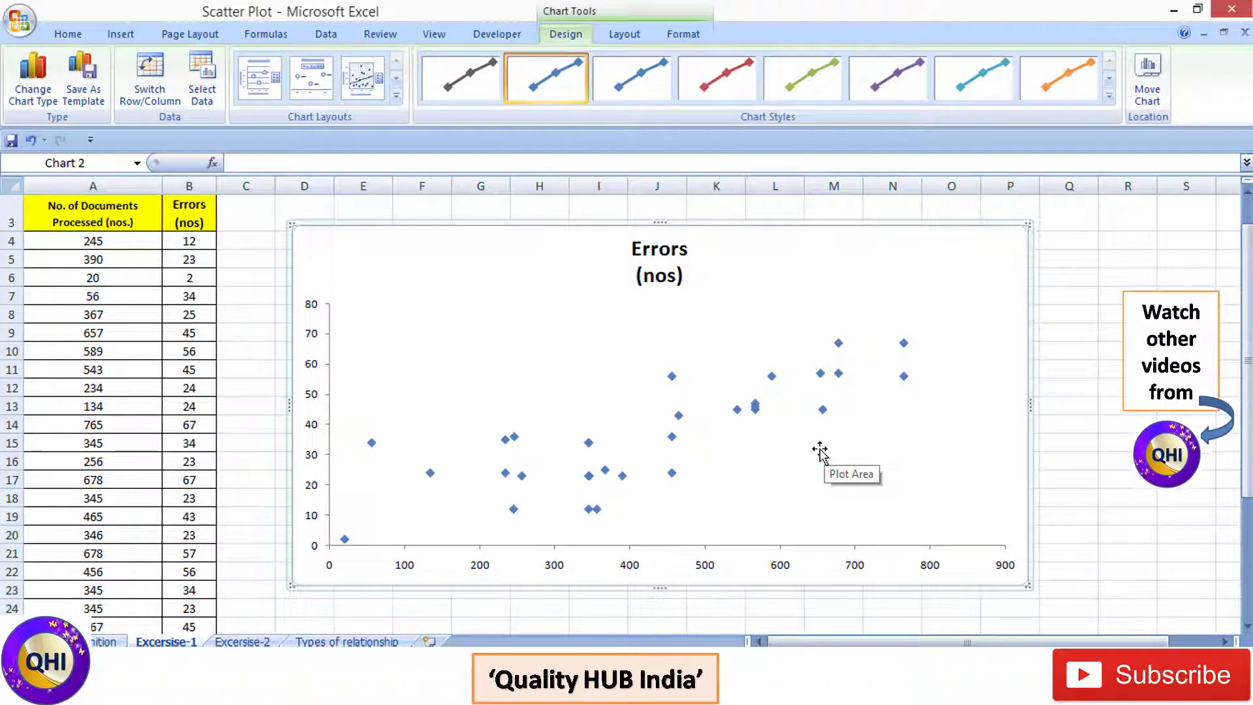
left_click(672, 376)
Step: Add a linear trendline to the Errors data series
right_click(675, 381)
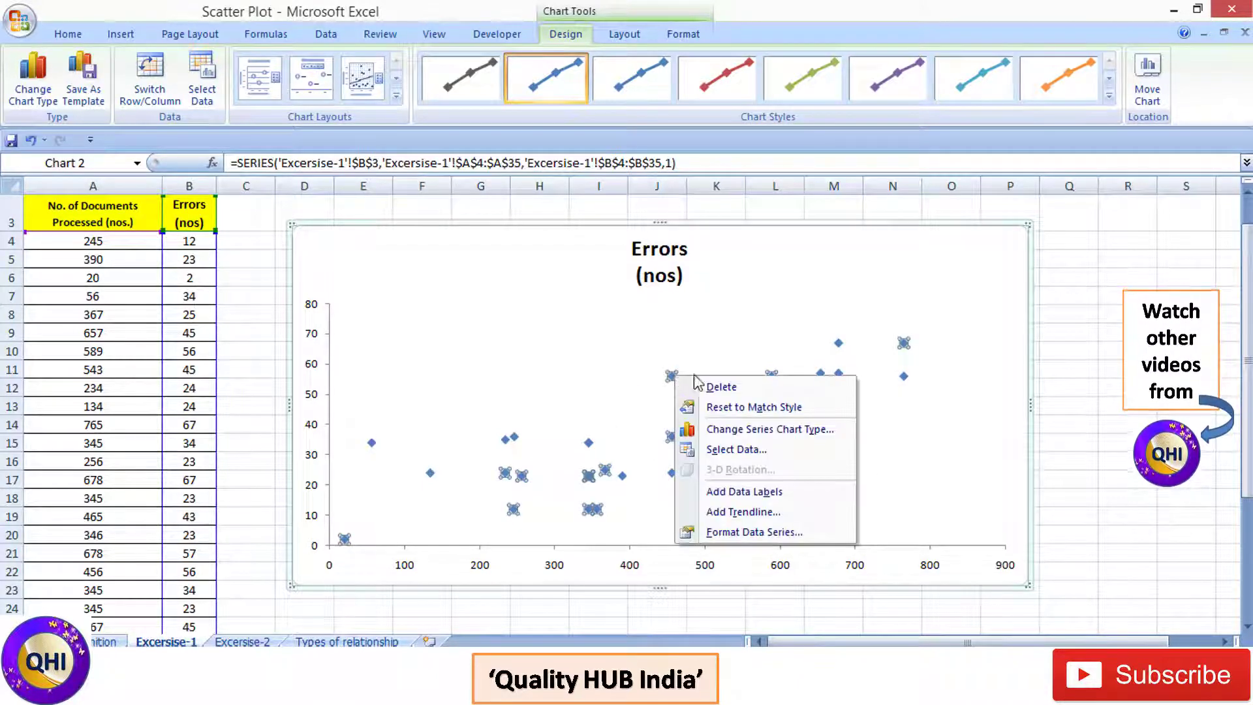
left_click(737, 512)
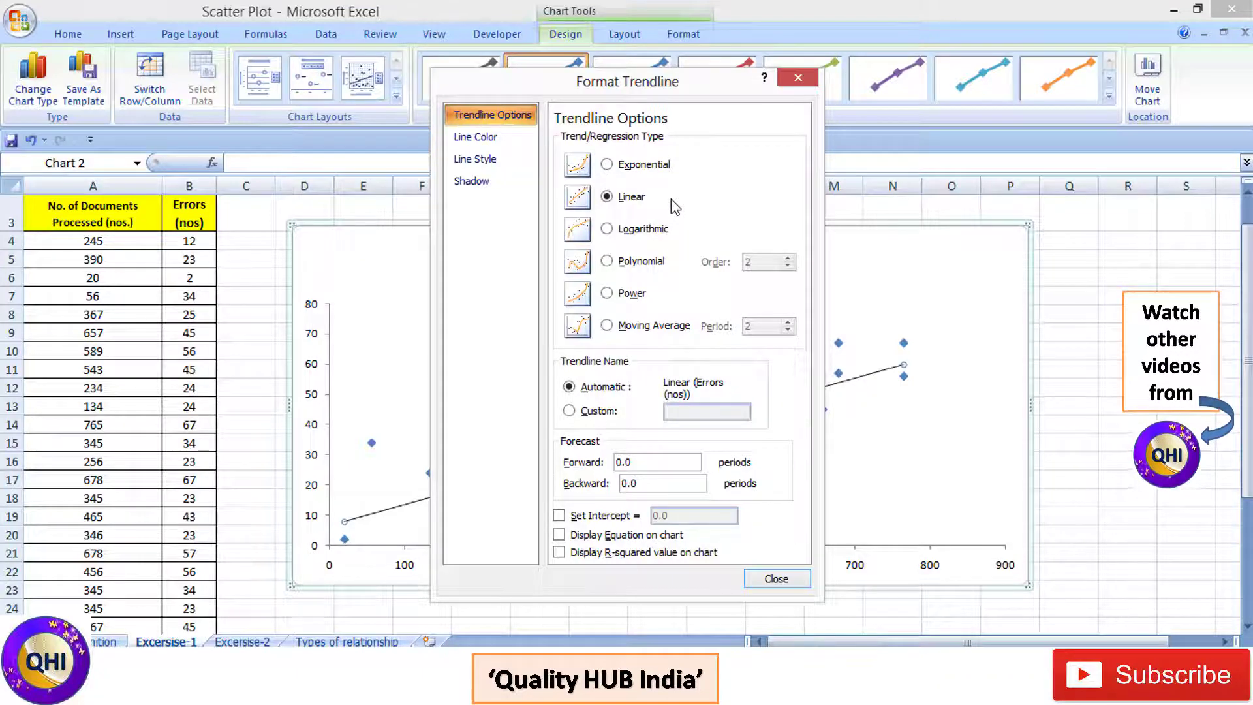
left_click(757, 577)
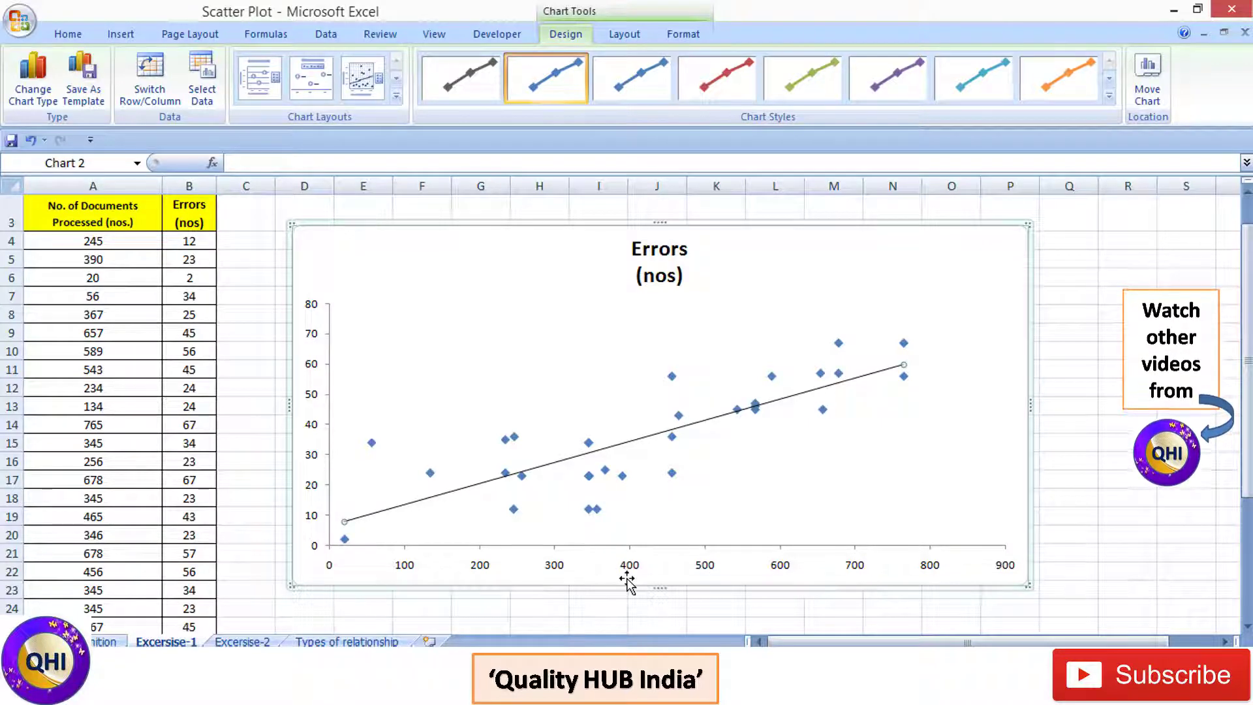
Step: Add a horizontal axis title below the axis reading 'No. of document processed'
left_click(625, 36)
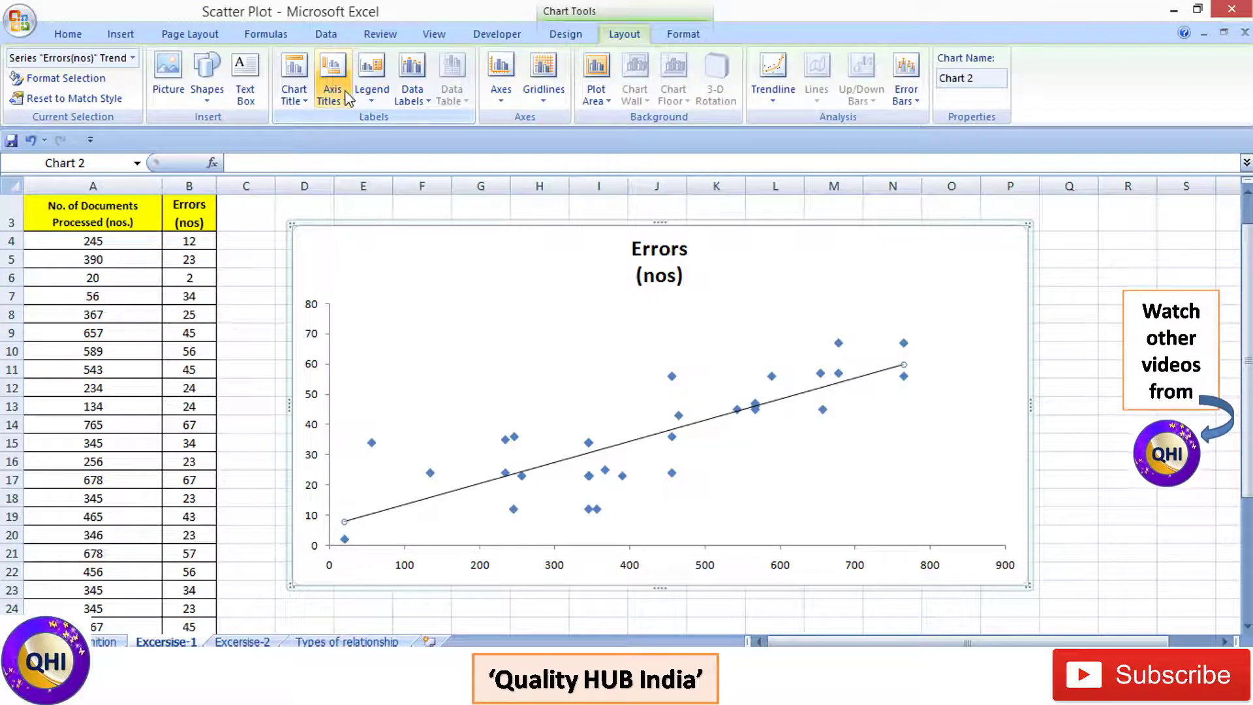
left_click(335, 91)
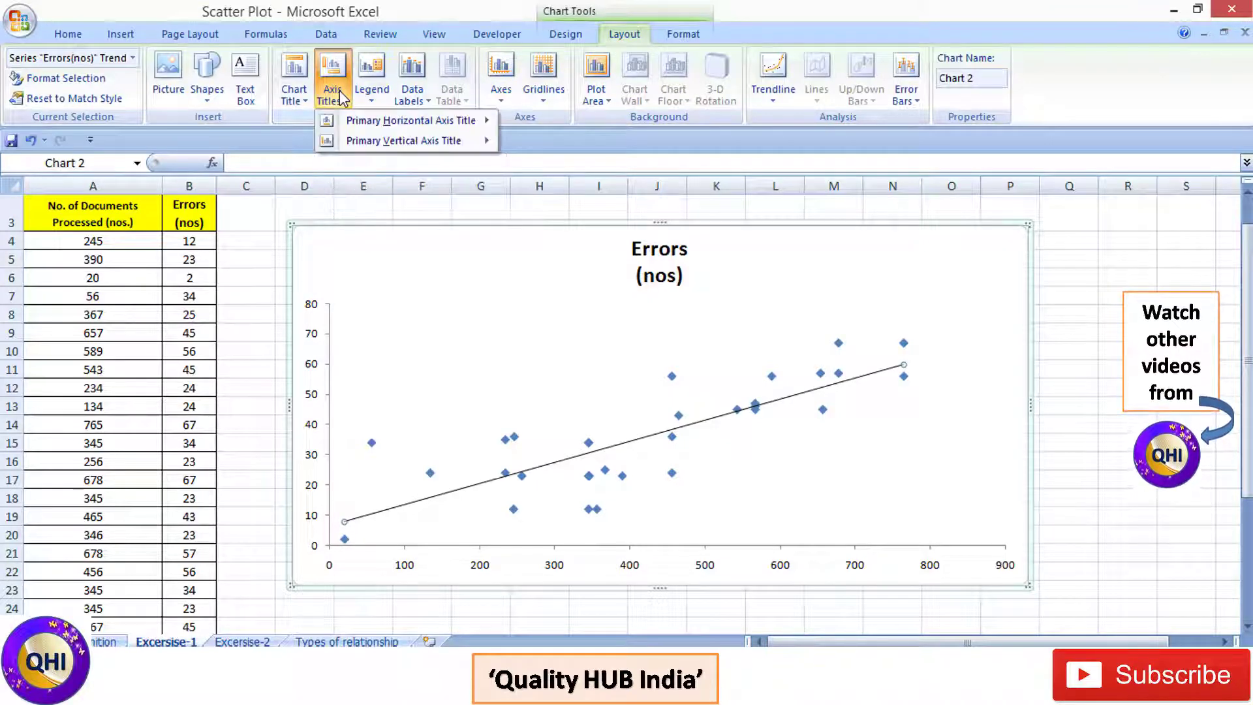
mouse_move(358, 144)
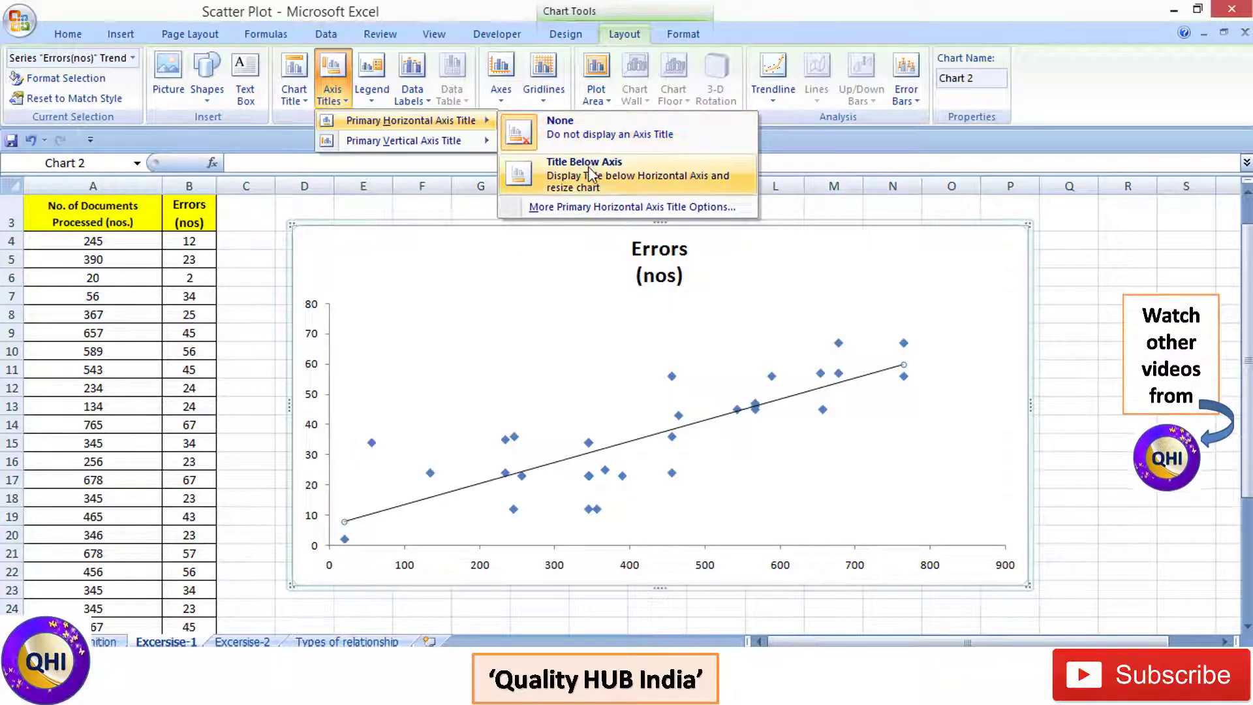
left_click(589, 166)
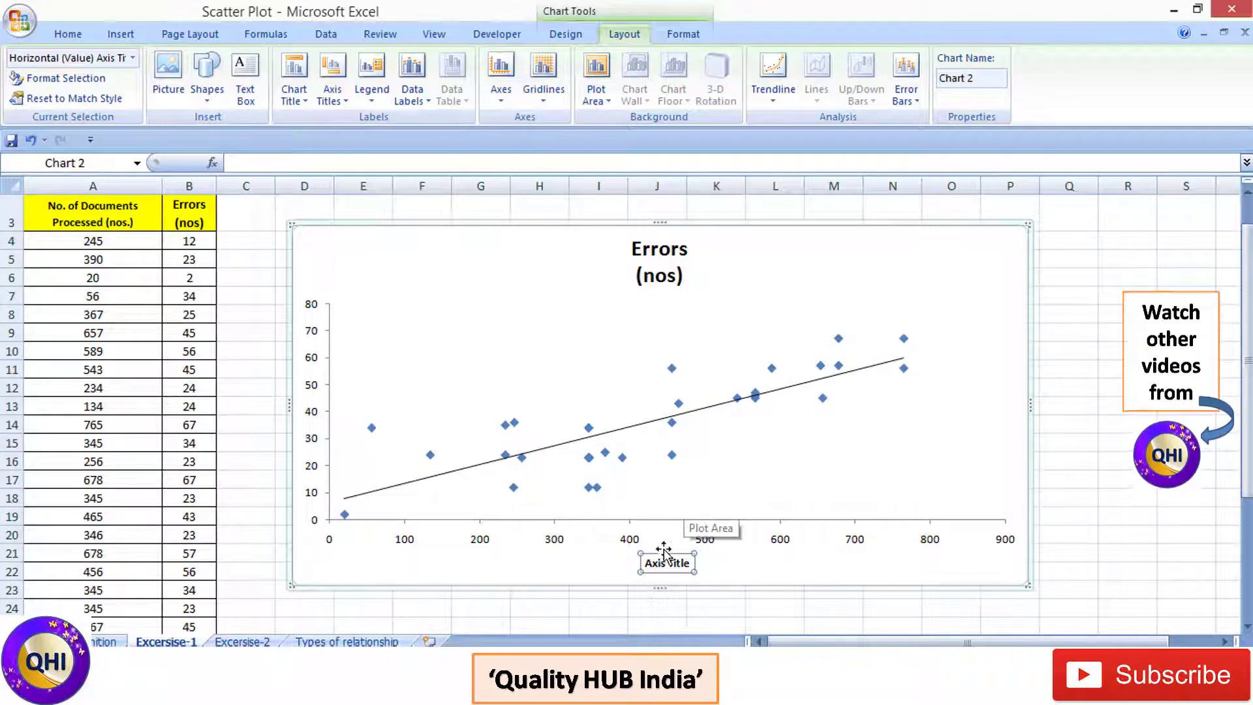
left_click(649, 565)
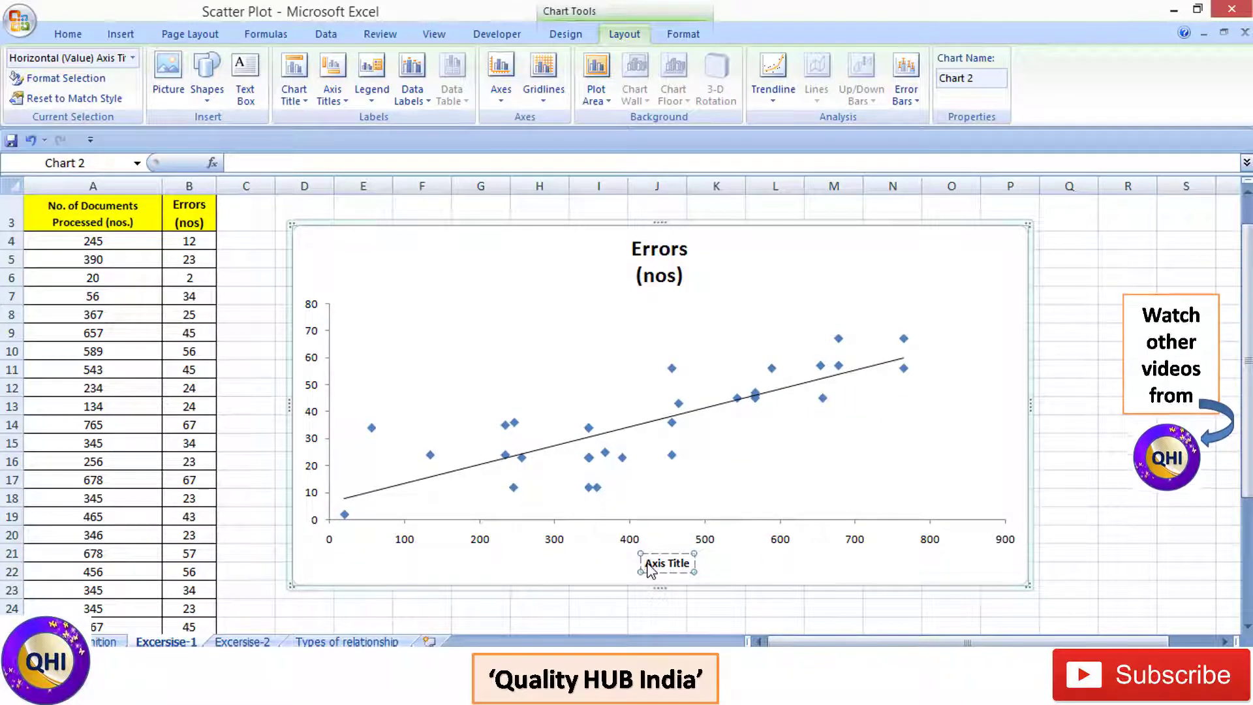
key("Delete")
key("Delete")
key("Delete")
key("Delete")
key("Delete")
key("Delete")
key("Delete")
key("Delete")
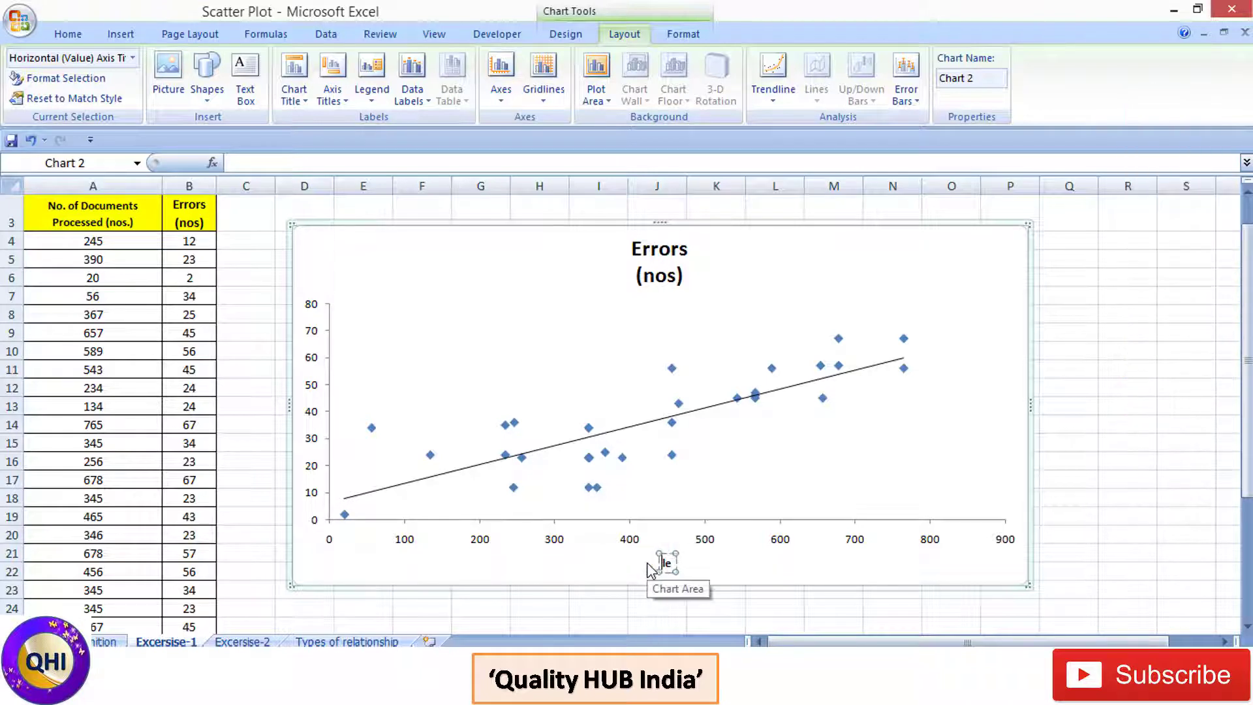
key("Delete")
key("Delete")
type("No. of documen")
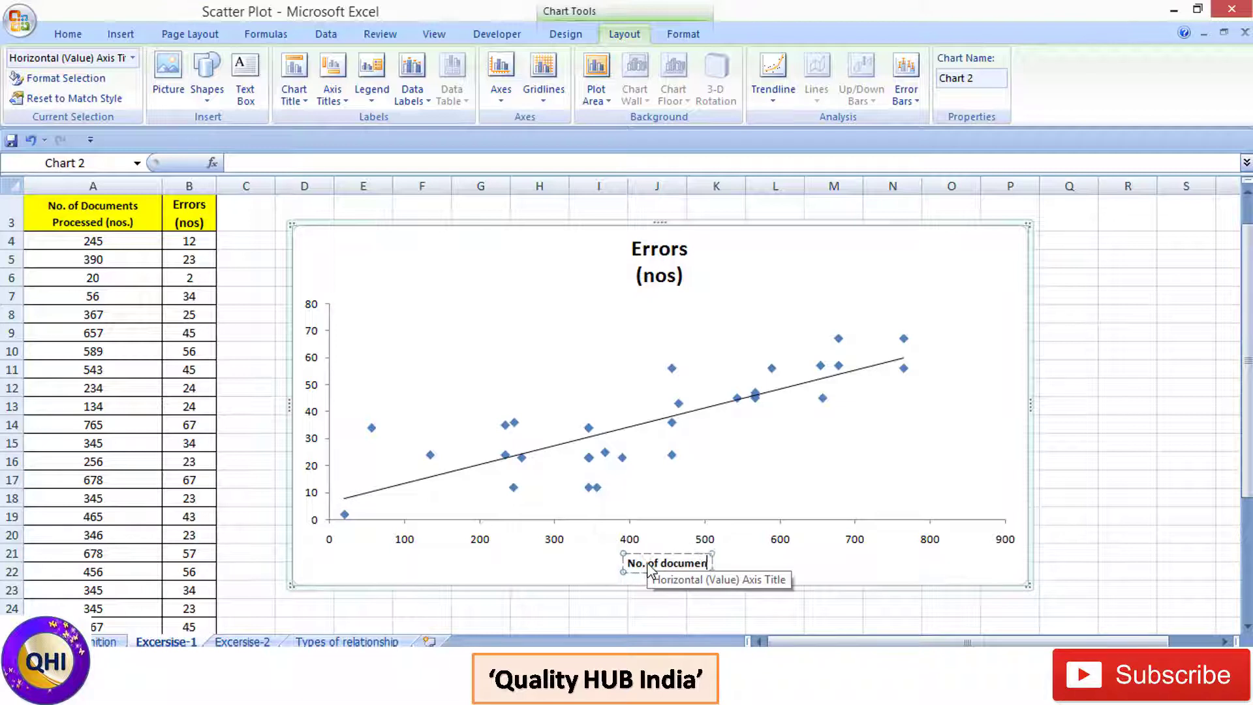
type("t processed")
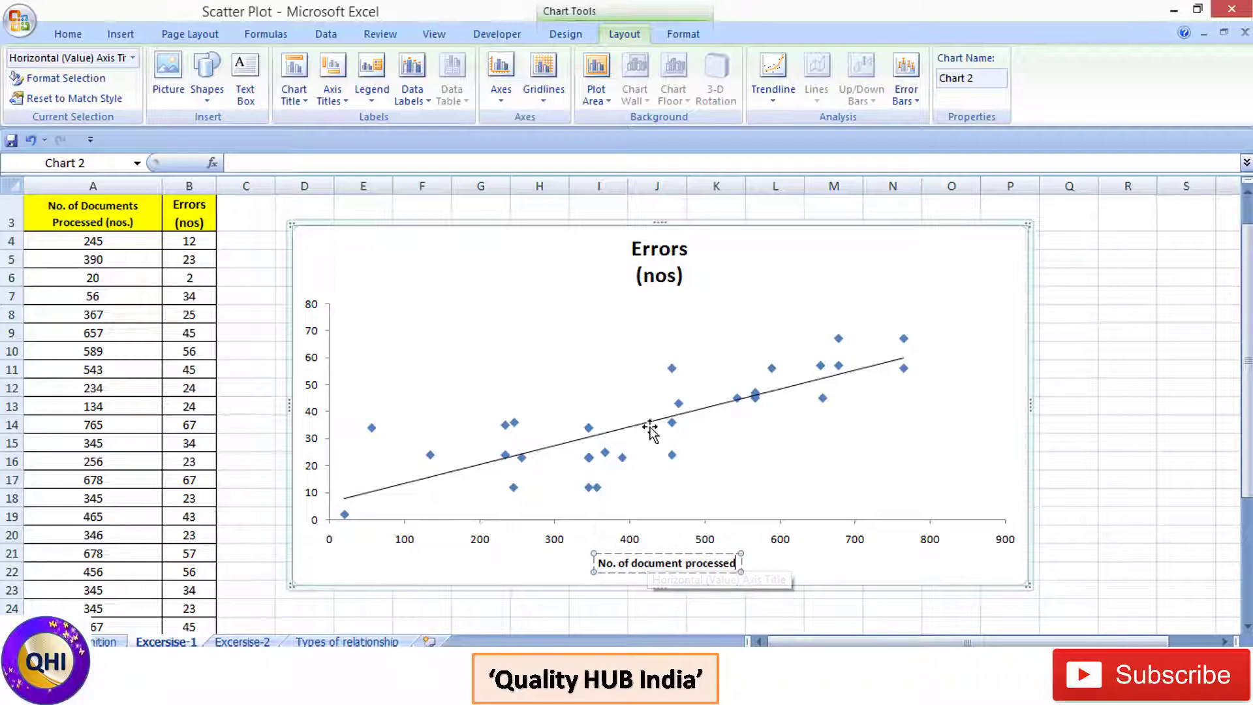
Step: Add a vertical axis title reading 'Errors' beside the y-axis
left_click(332, 81)
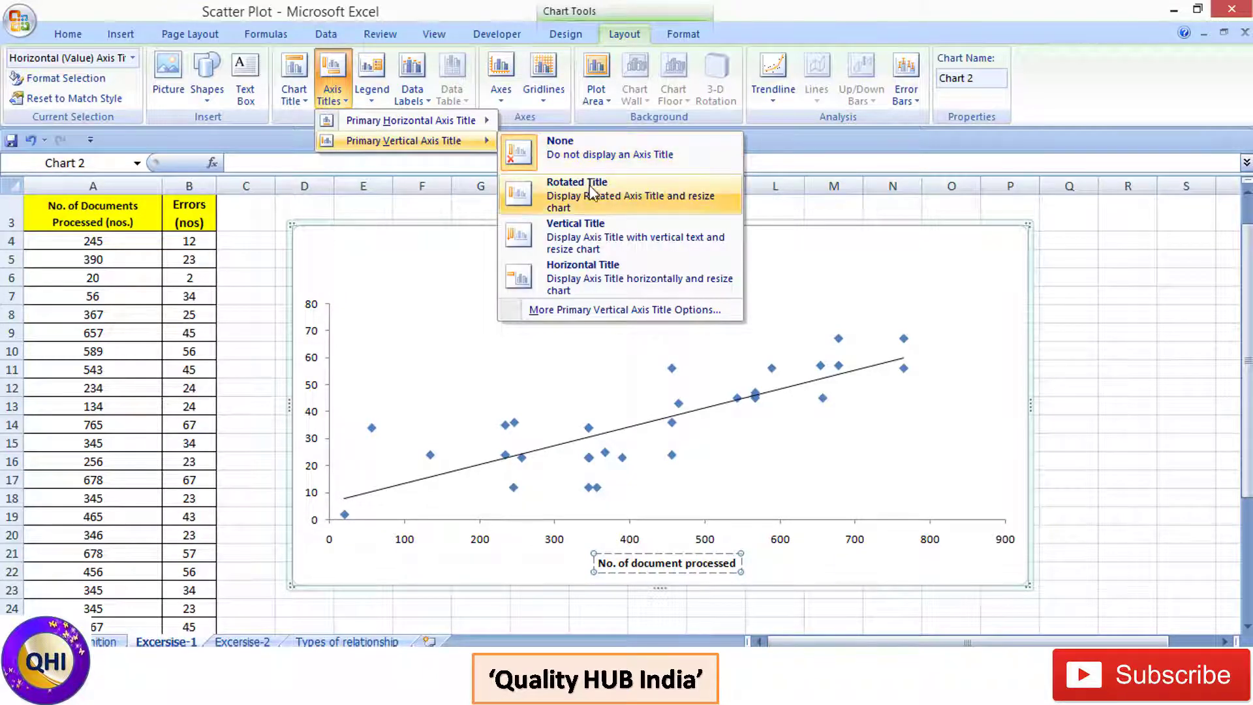
left_click(614, 245)
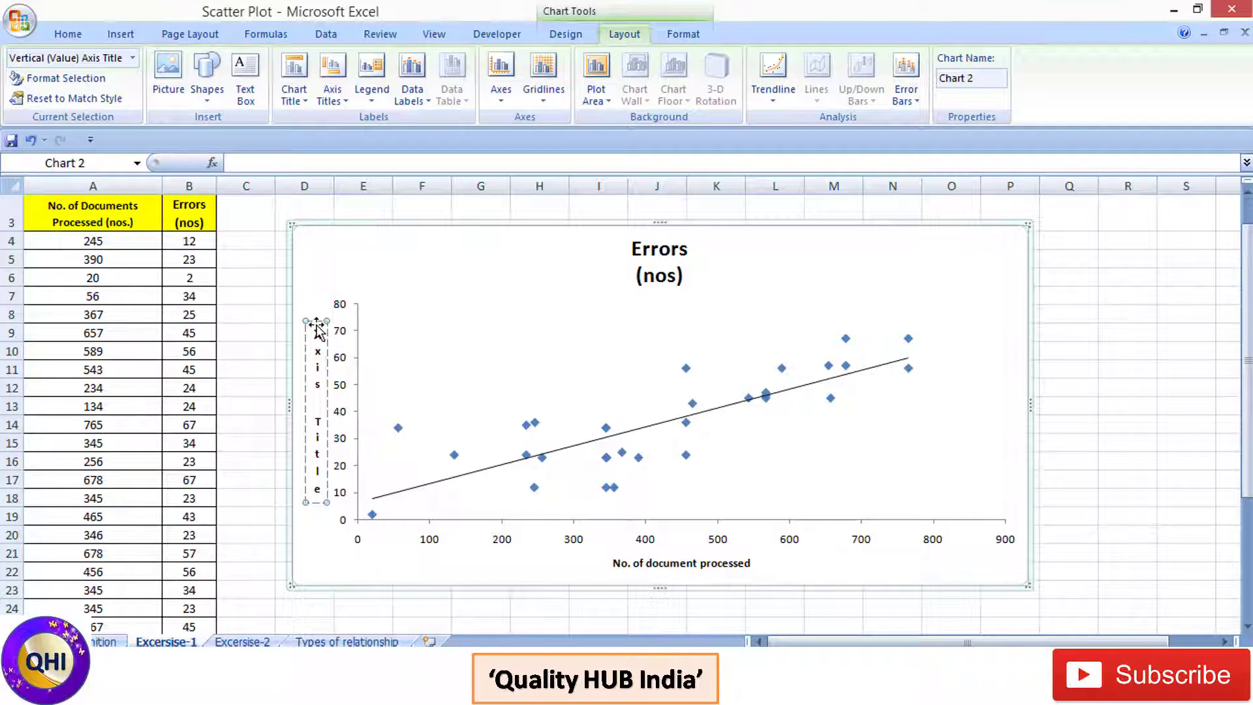
left_click_drag(318, 330, 320, 470)
type("E")
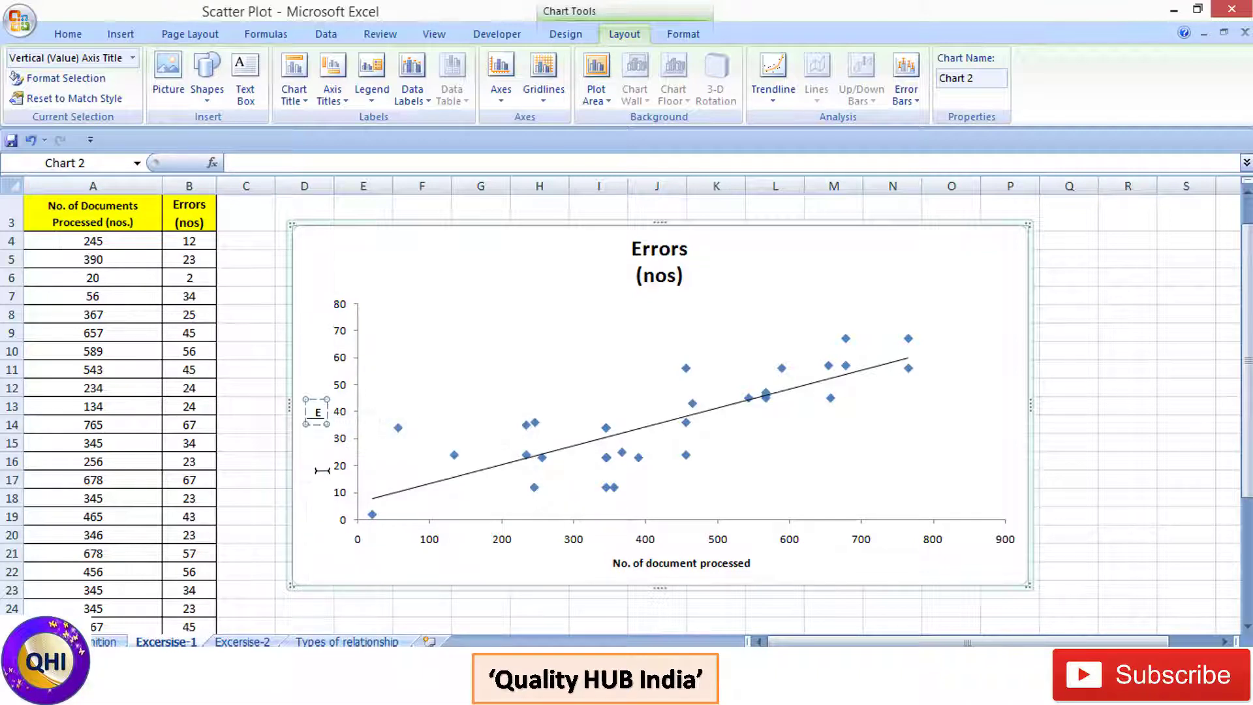
type("rro")
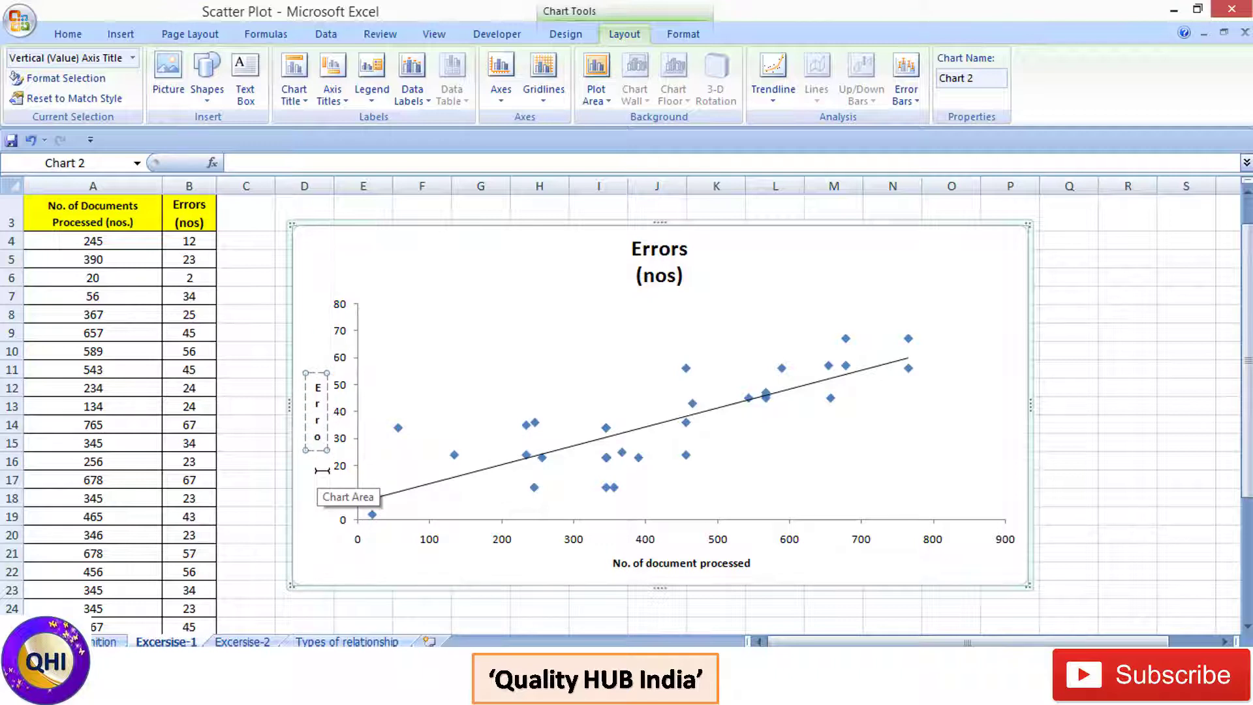
type("rs")
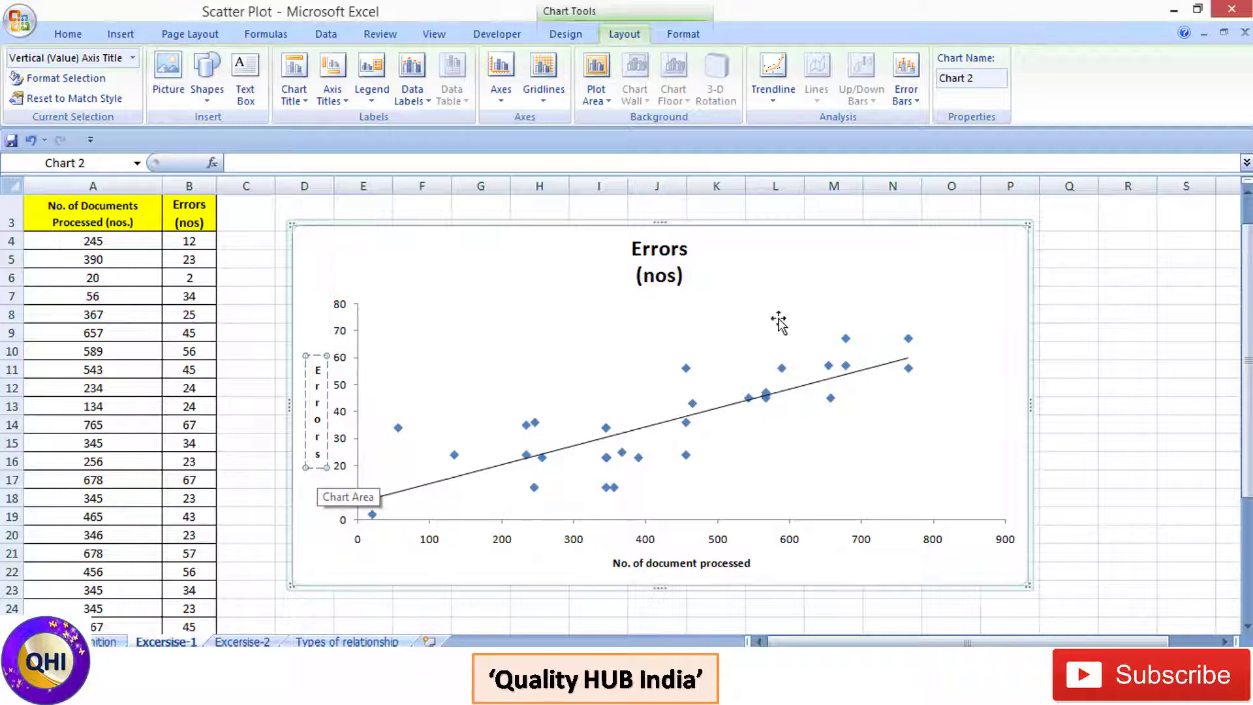
left_click(875, 261)
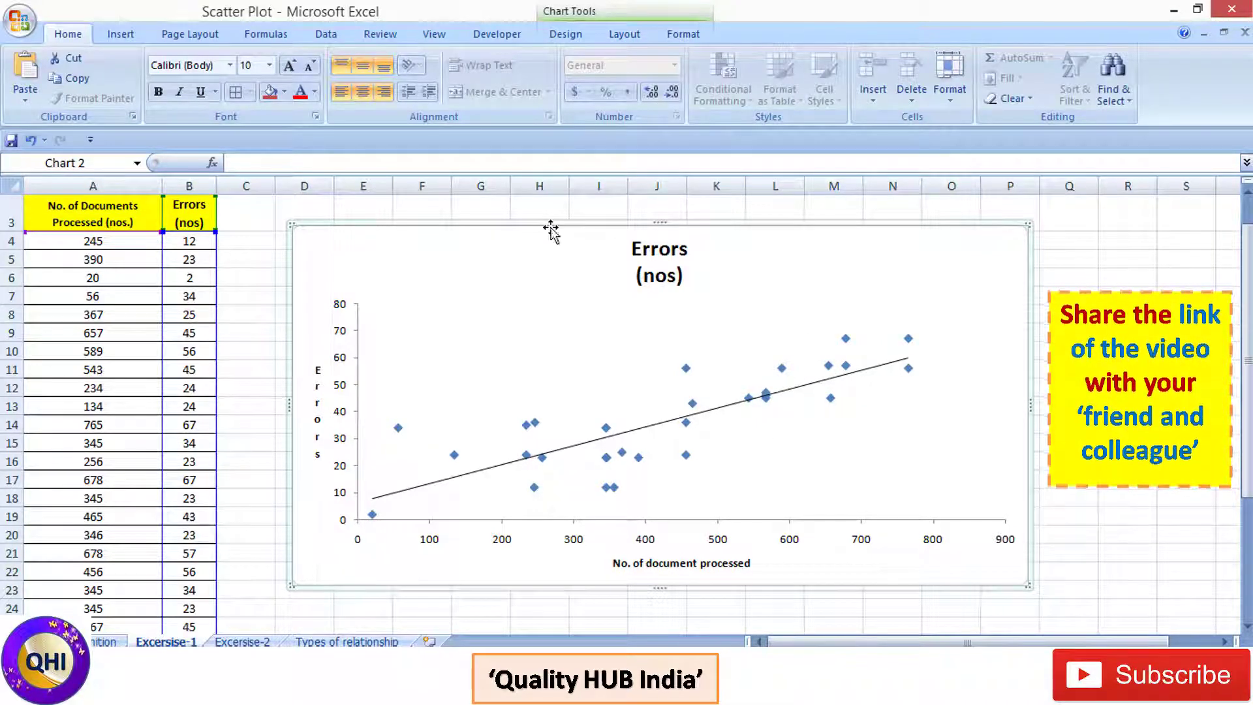
Step: Give the chart area a solid green border 3 pt wide
right_click(550, 230)
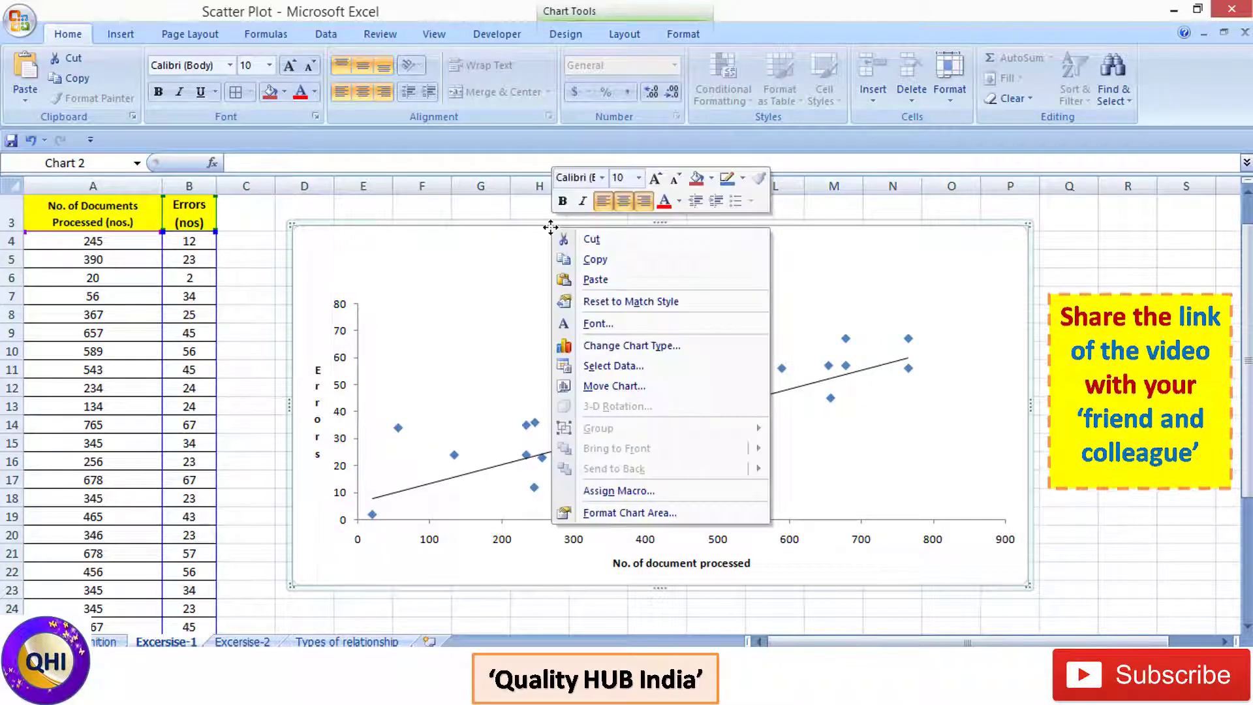
left_click(625, 514)
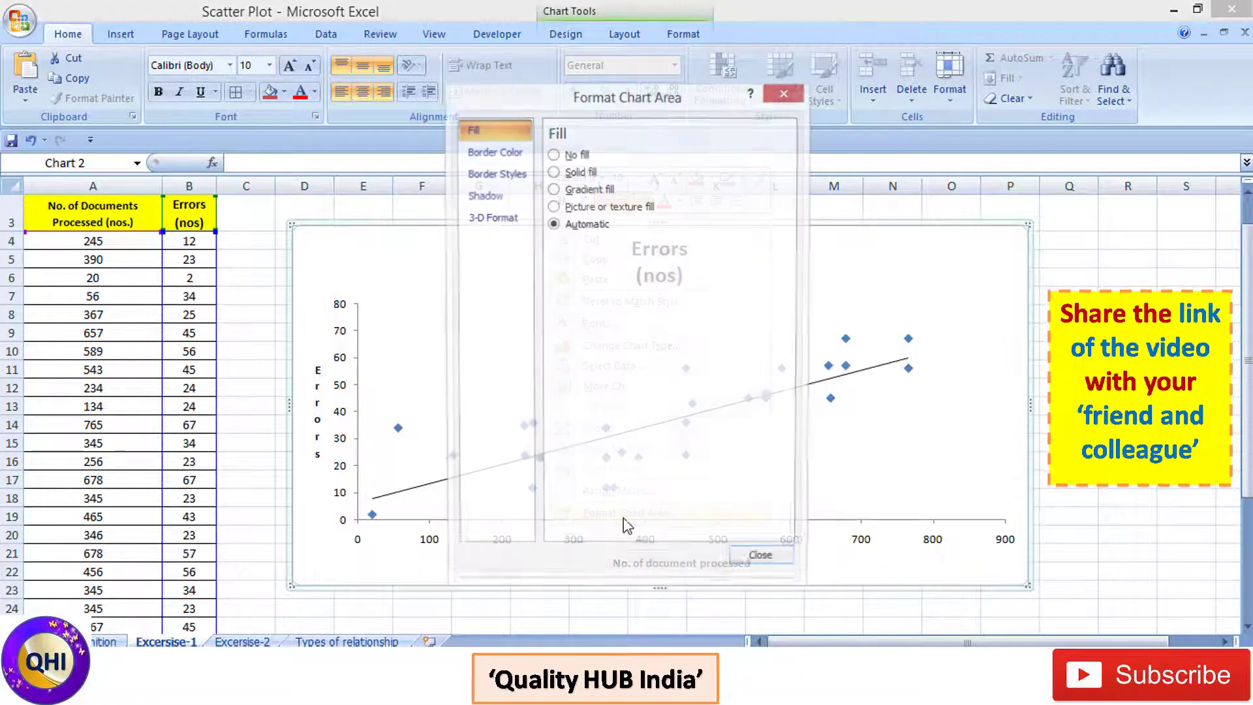
left_click(503, 154)
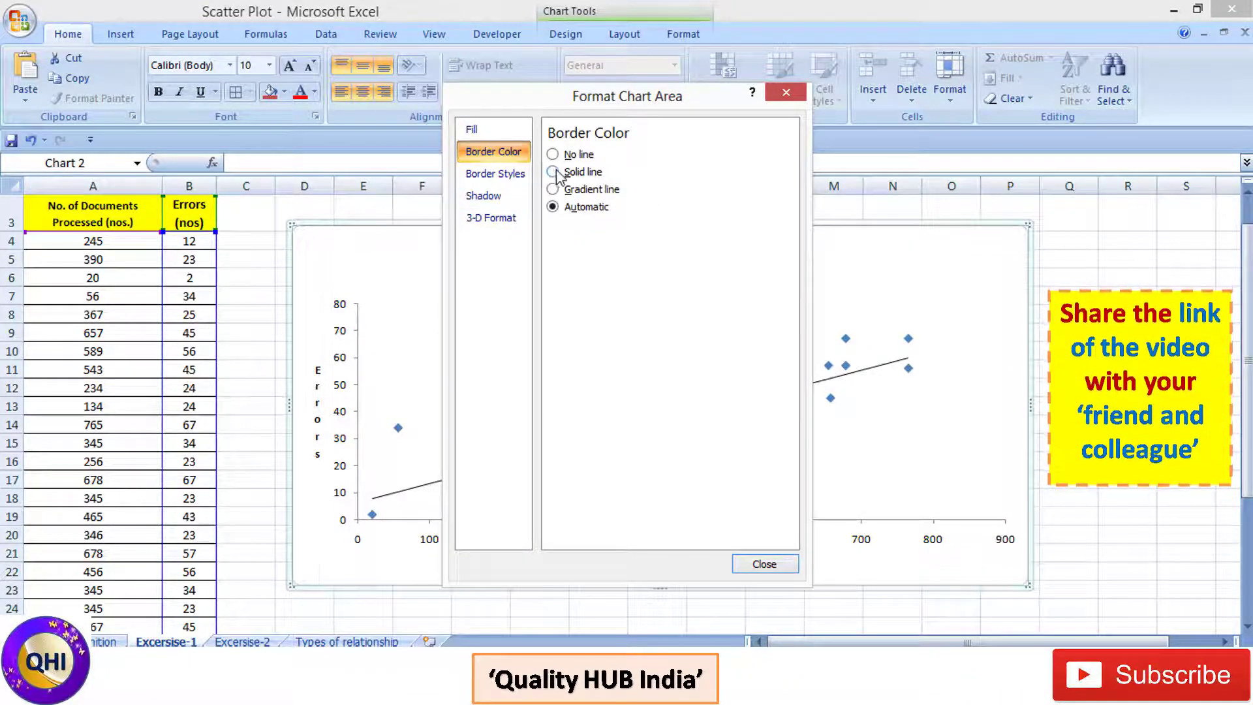
left_click(578, 172)
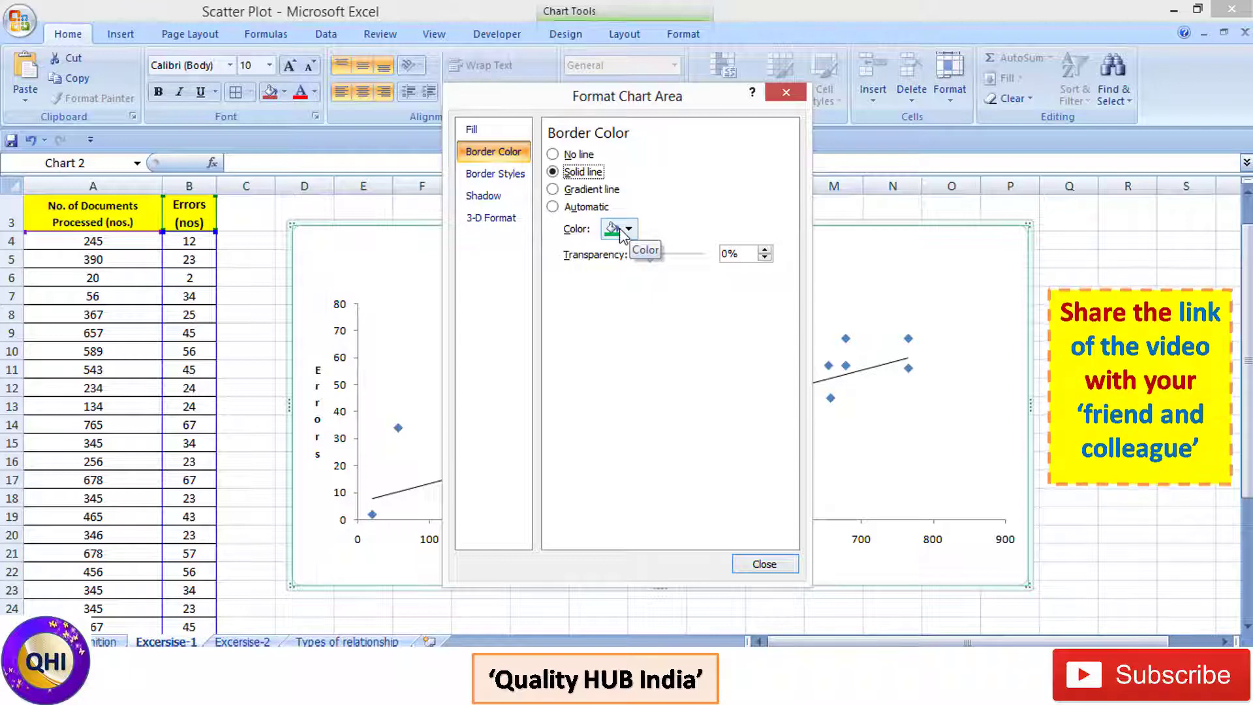
left_click(514, 173)
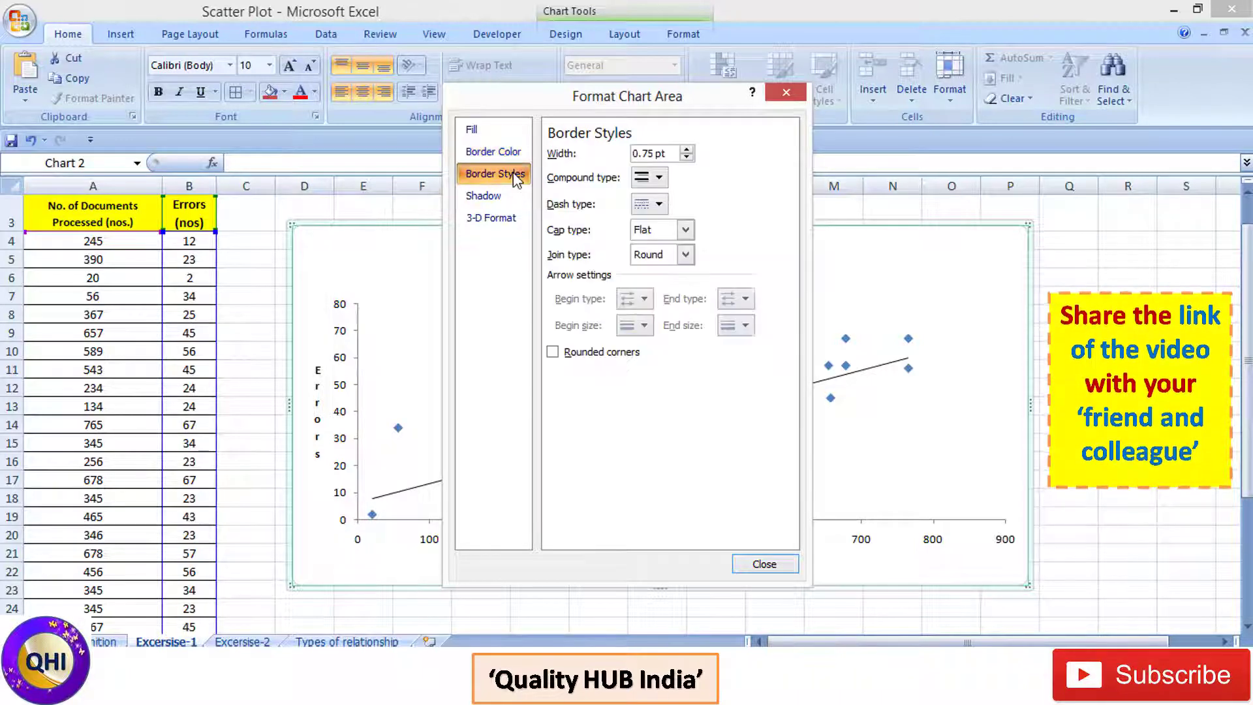
left_click(686, 149)
left_click(686, 149)
left_click(686, 149)
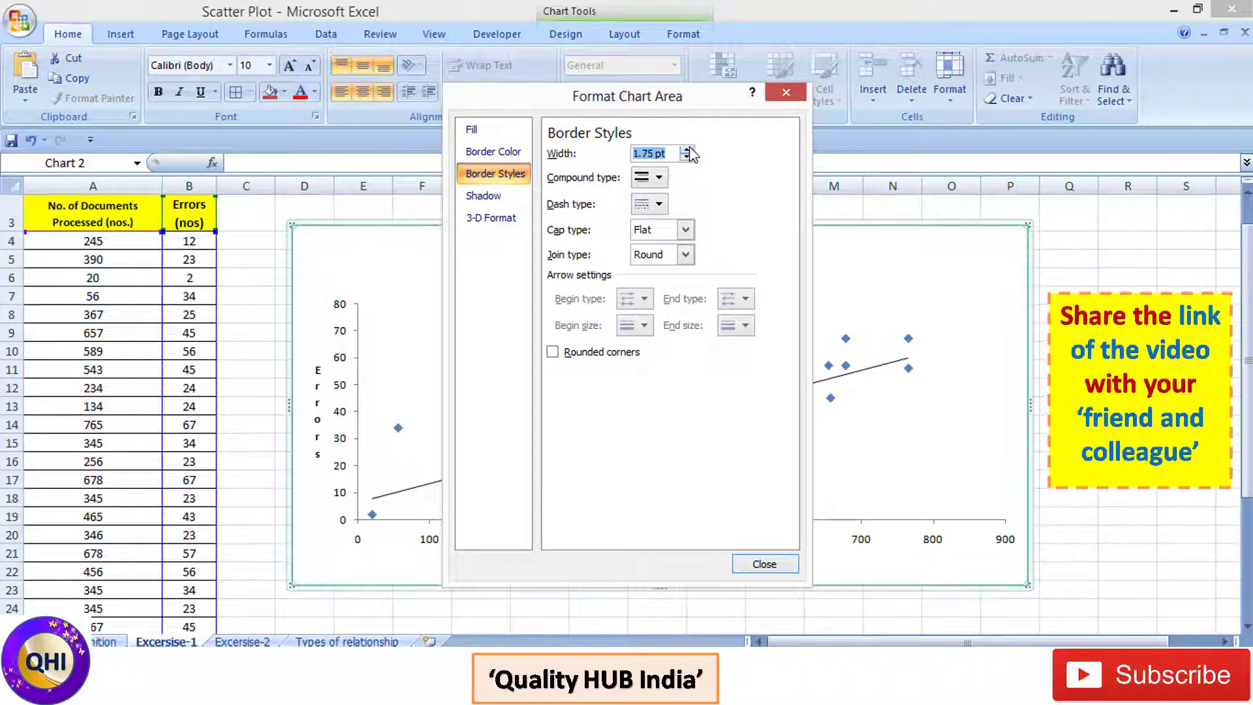
left_click(686, 150)
left_click(686, 149)
left_click(686, 150)
left_click(686, 149)
left_click(686, 149)
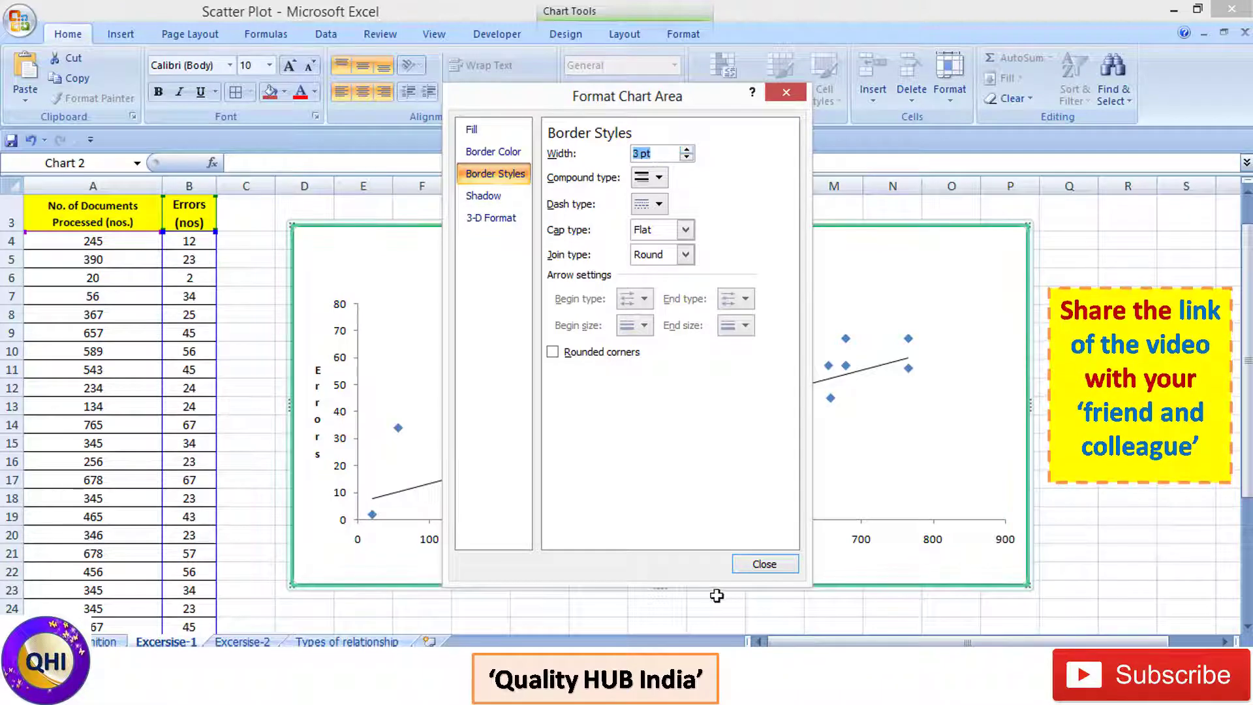
left_click(763, 564)
left_click(1128, 351)
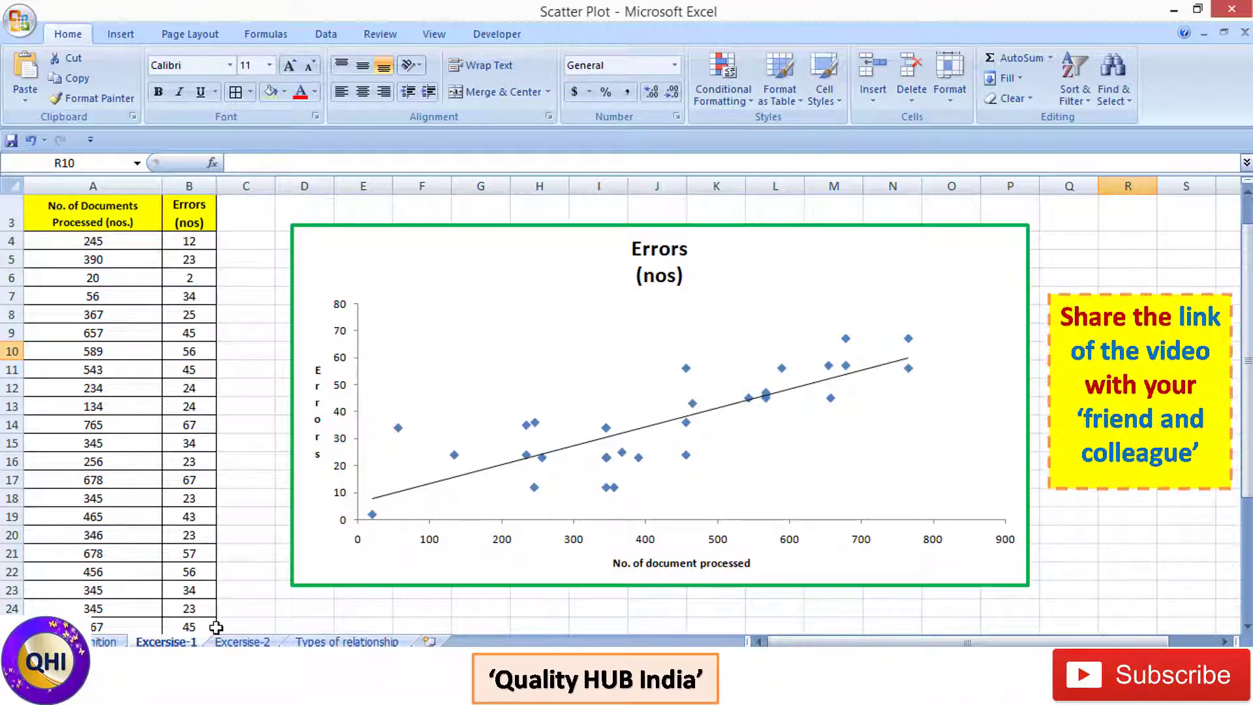
Step: Open the Excersise-2 sheet with the Spot Dia versus Strength (Kgf) data
left_click(238, 641)
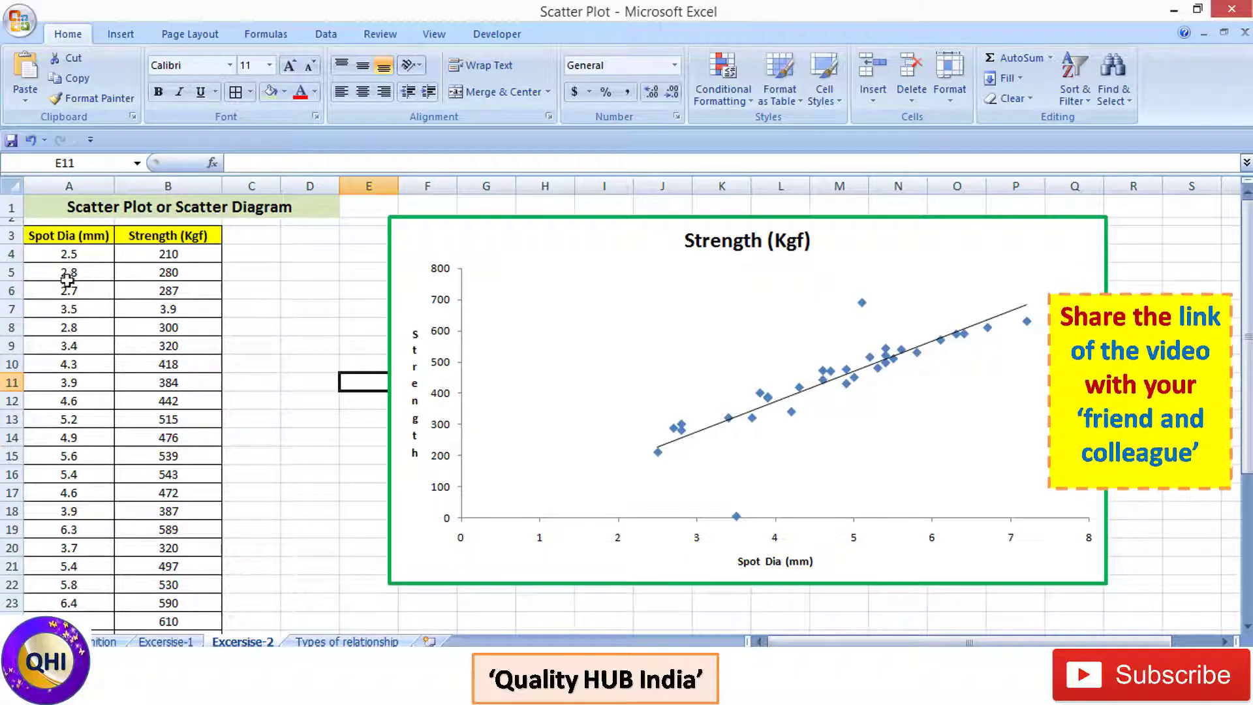
Step: Point out the Spot Dia and Strength data columns, including their headings
left_click_drag(69, 254, 79, 494)
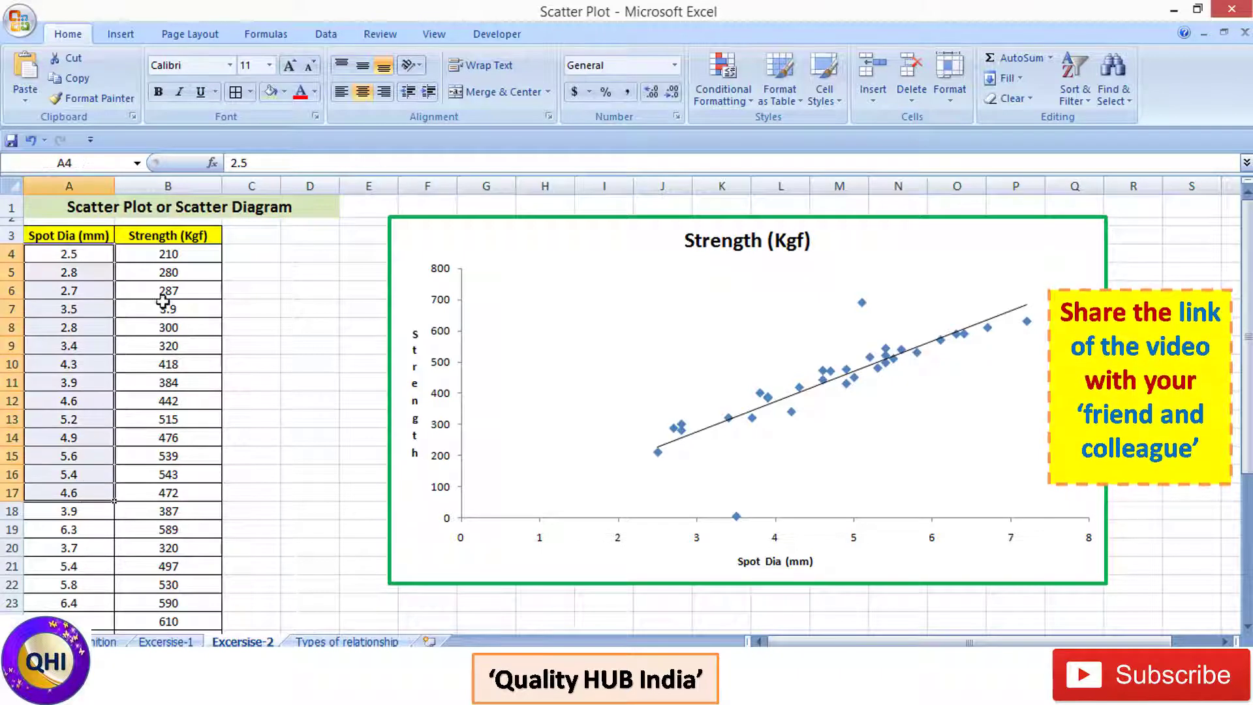
left_click_drag(177, 252, 169, 470)
left_click(83, 236)
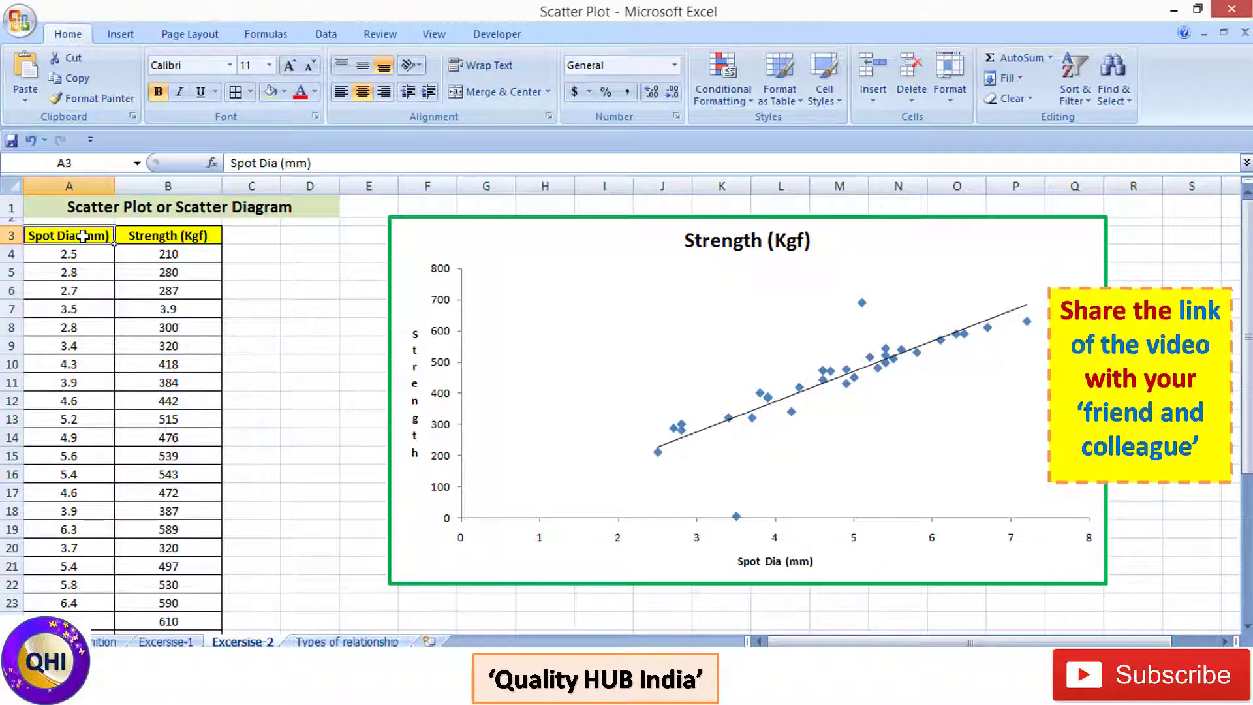
left_click_drag(83, 235, 86, 405)
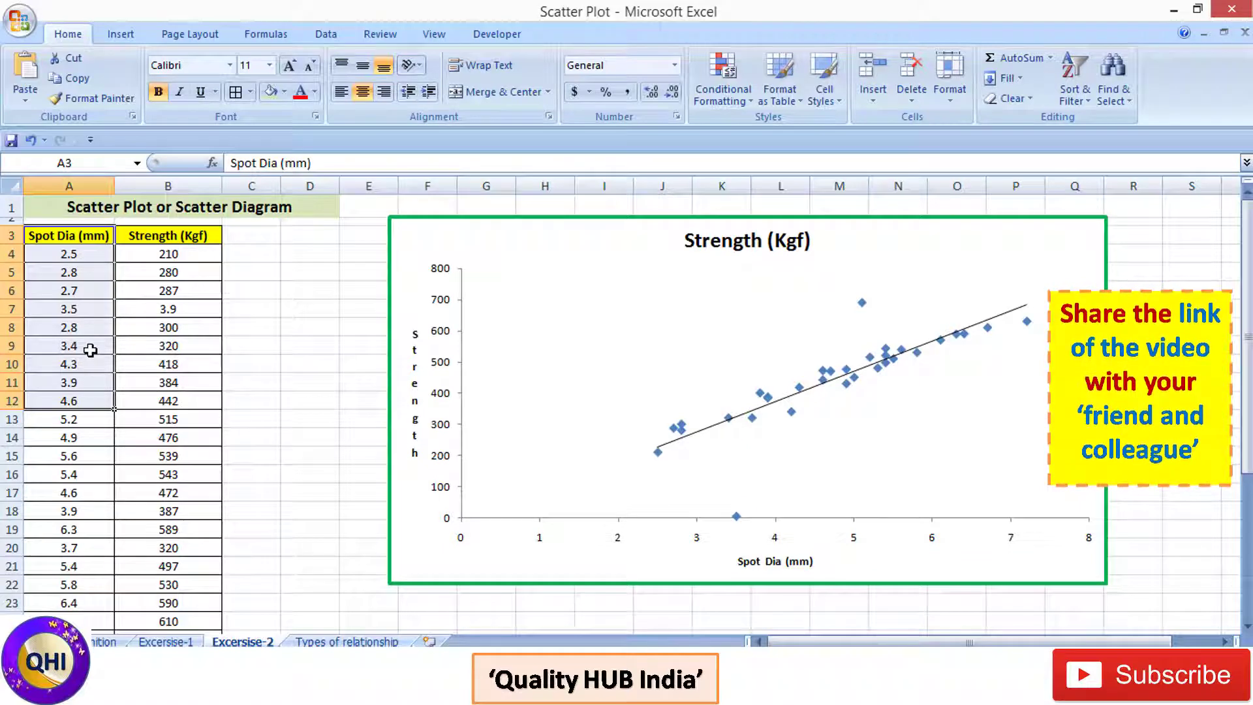
left_click_drag(169, 241, 169, 393)
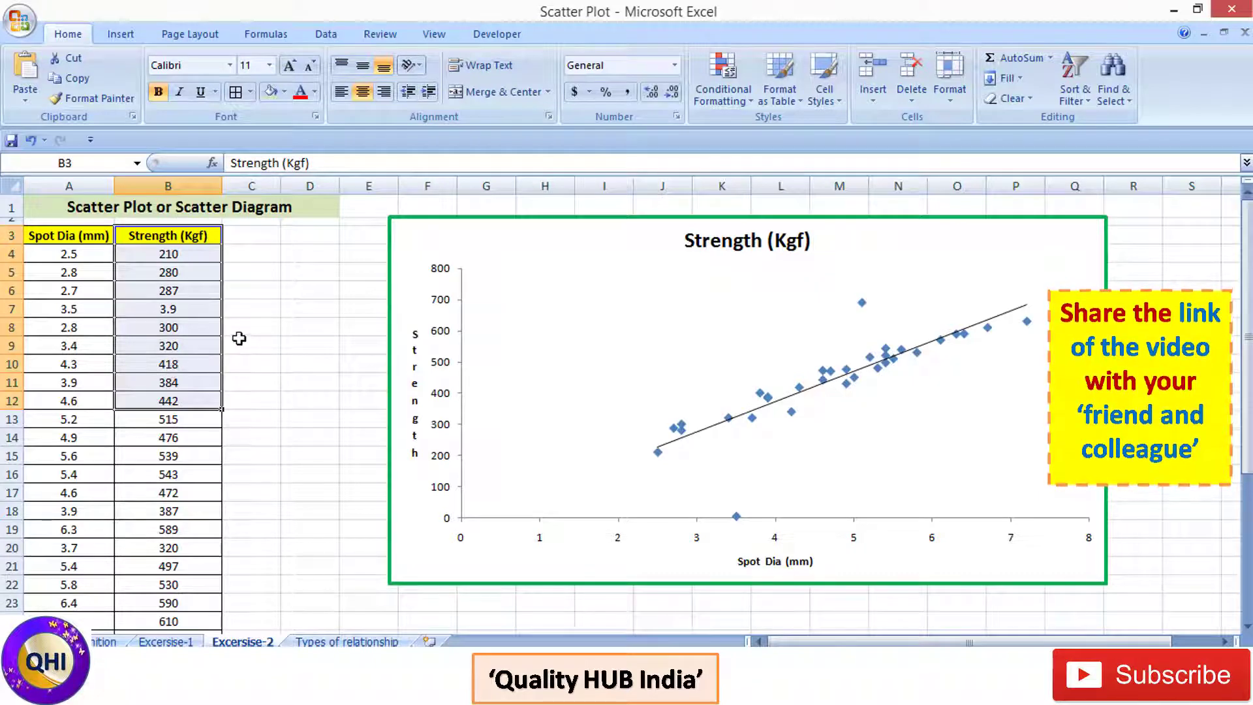
left_click(261, 324)
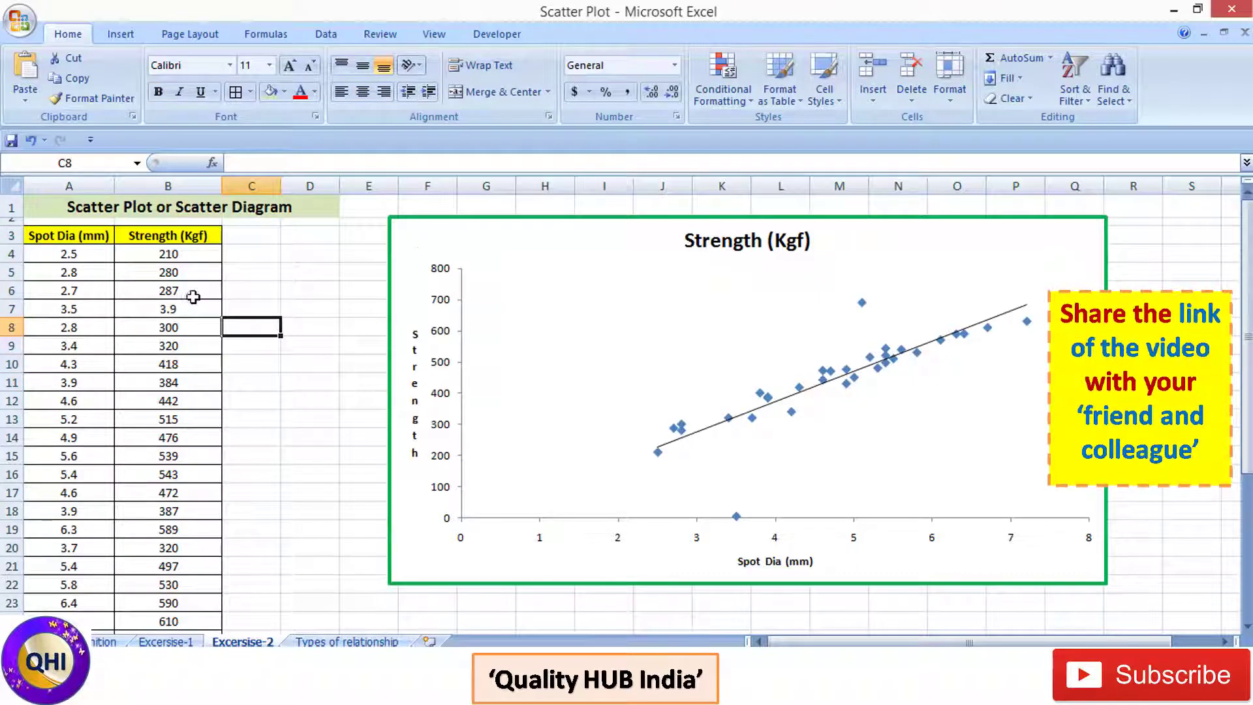
Step: Delete the old strength chart and select the Spot Dia and Strength data A3:B35
left_click(444, 228)
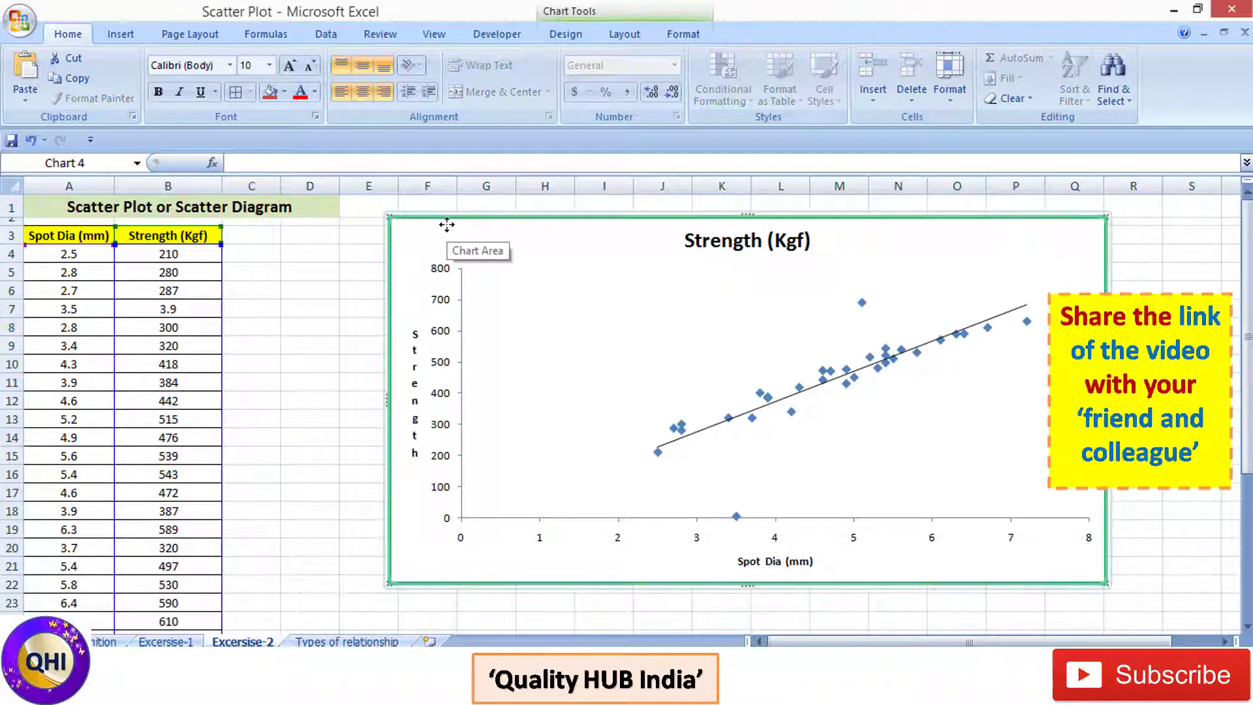
key("Delete")
left_click_drag(64, 236, 173, 587)
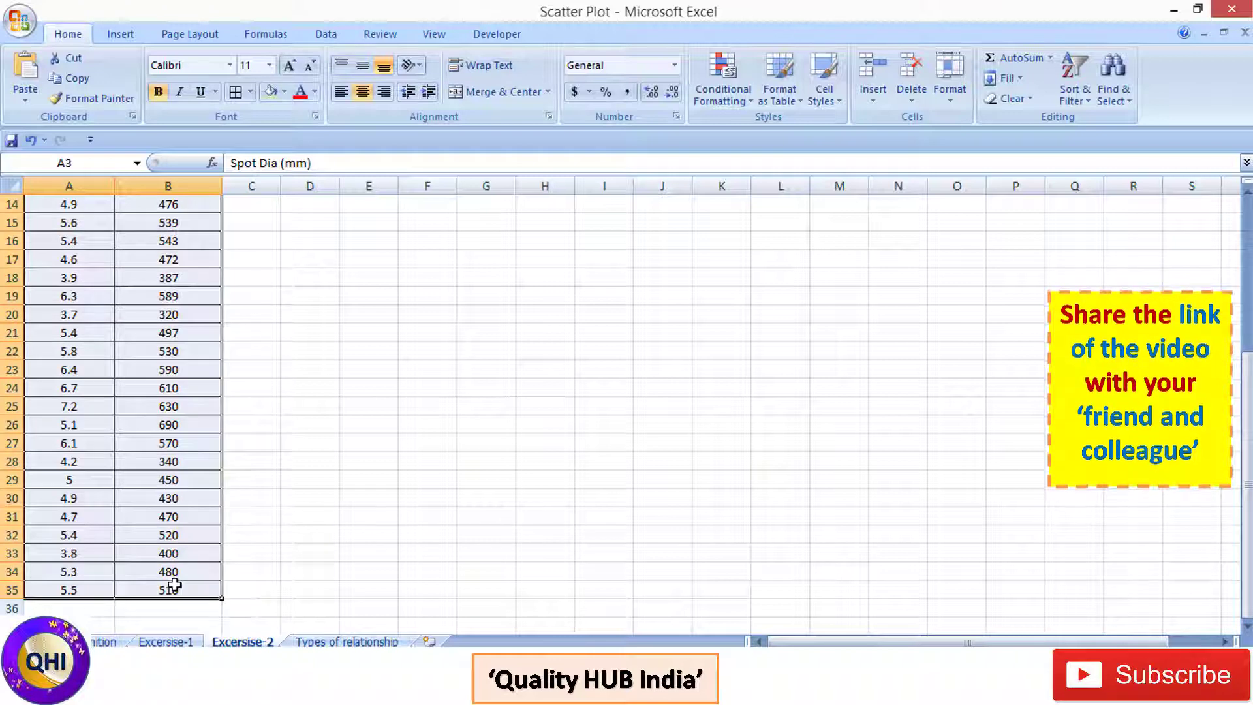
Step: Insert a markers-only scatter chart, then move it up-left and enlarge it
left_click(119, 35)
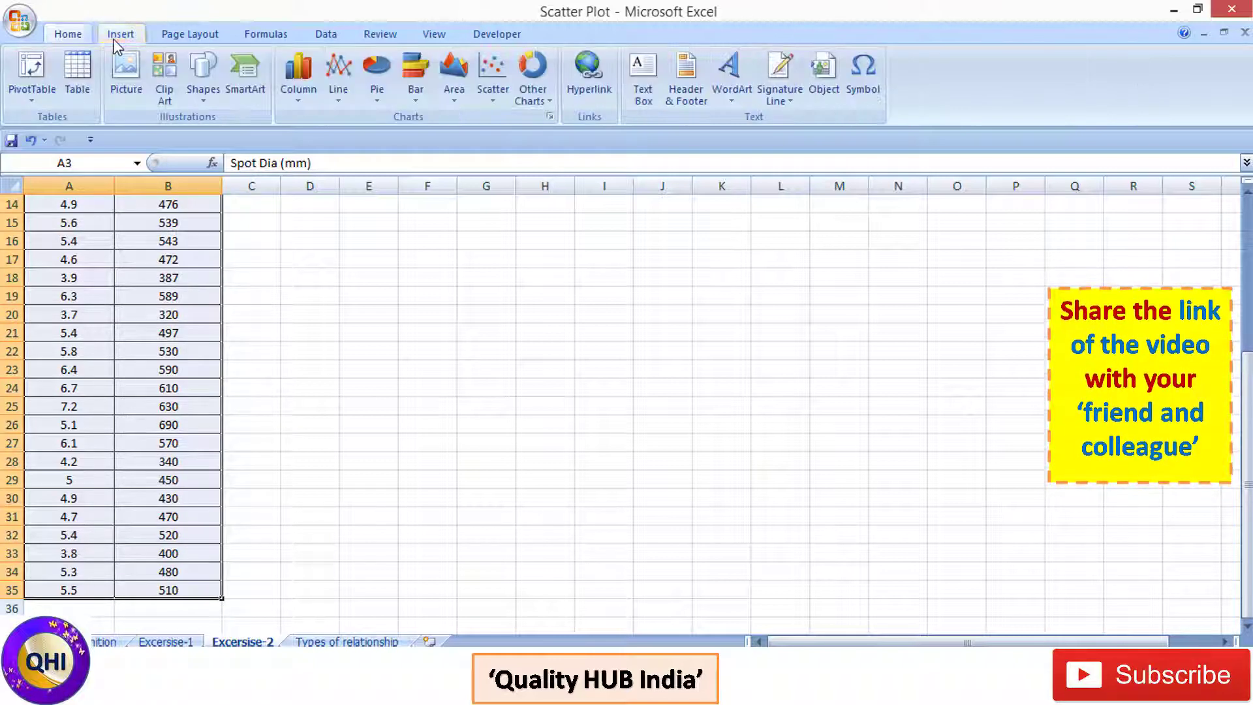
left_click(494, 67)
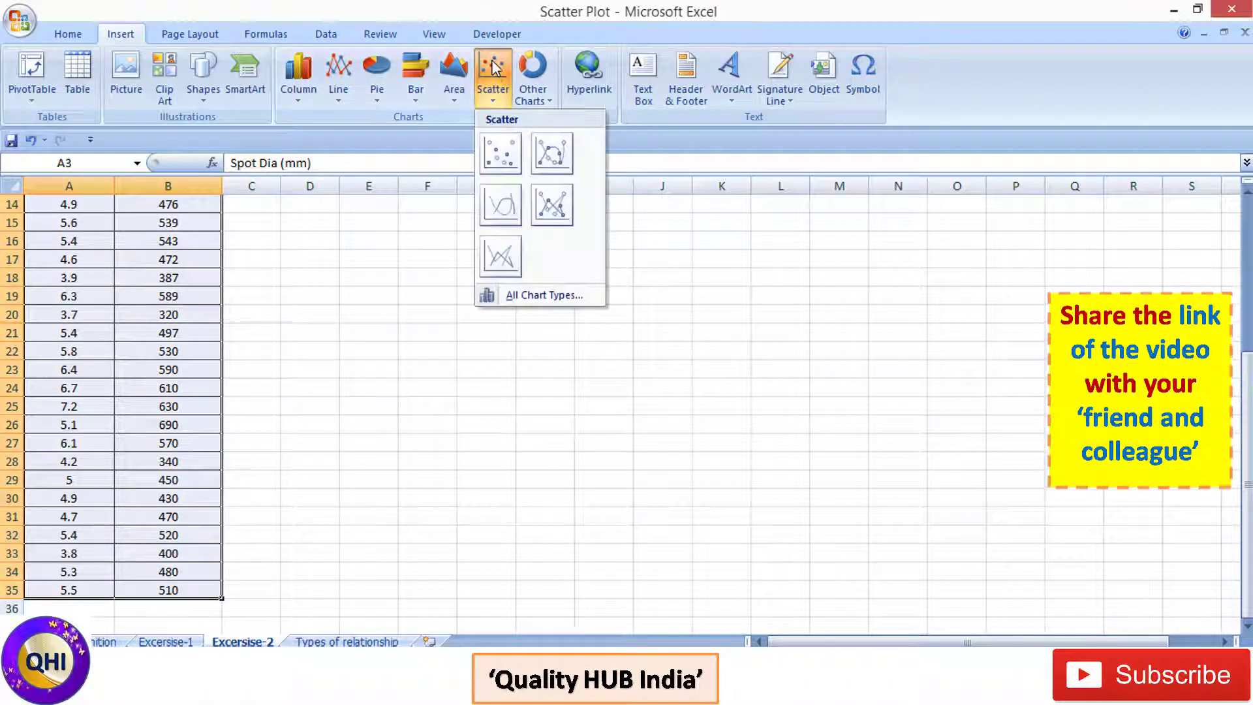
left_click(491, 158)
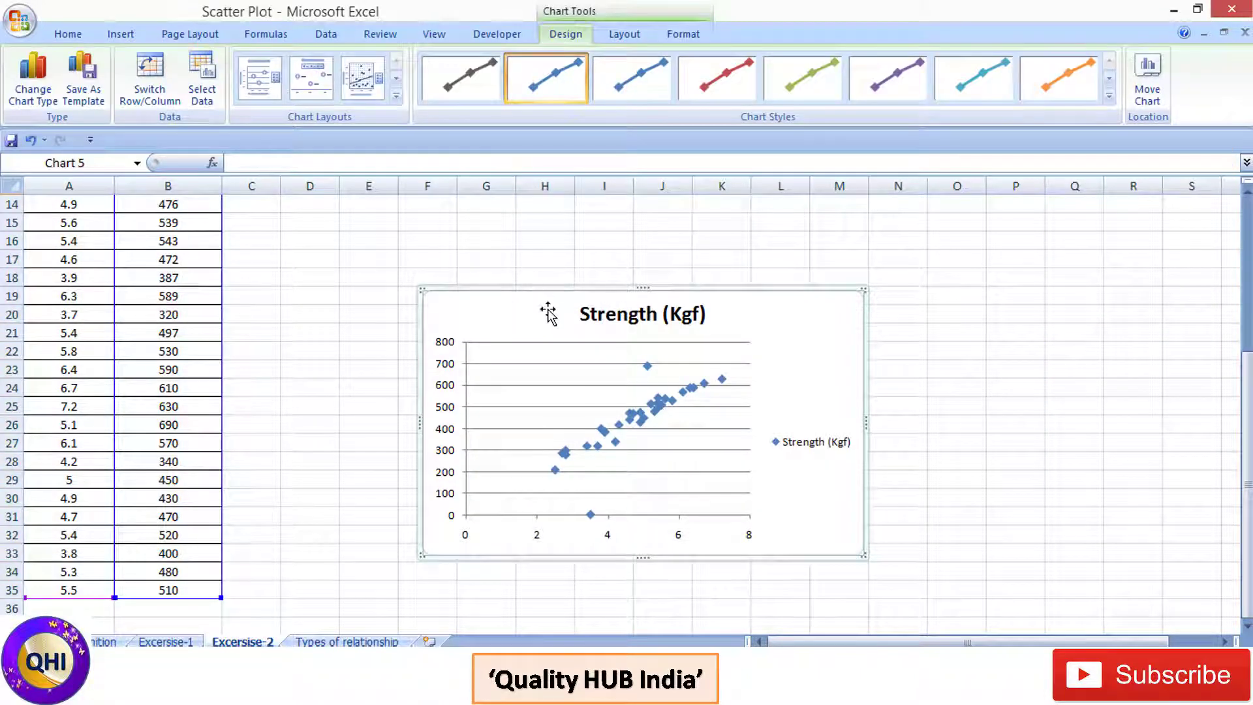
left_click_drag(557, 294, 435, 231)
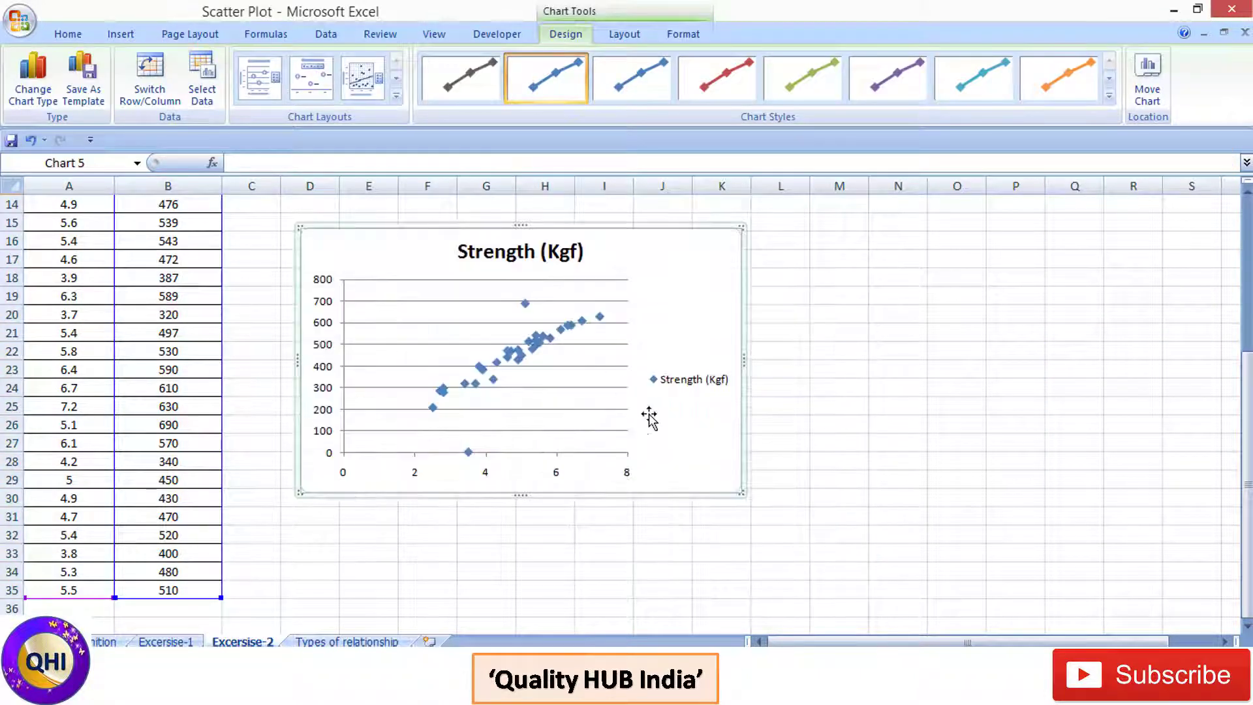
left_click_drag(749, 499, 1006, 591)
Step: Delete the chart's legend and horizontal gridlines
left_click(971, 434)
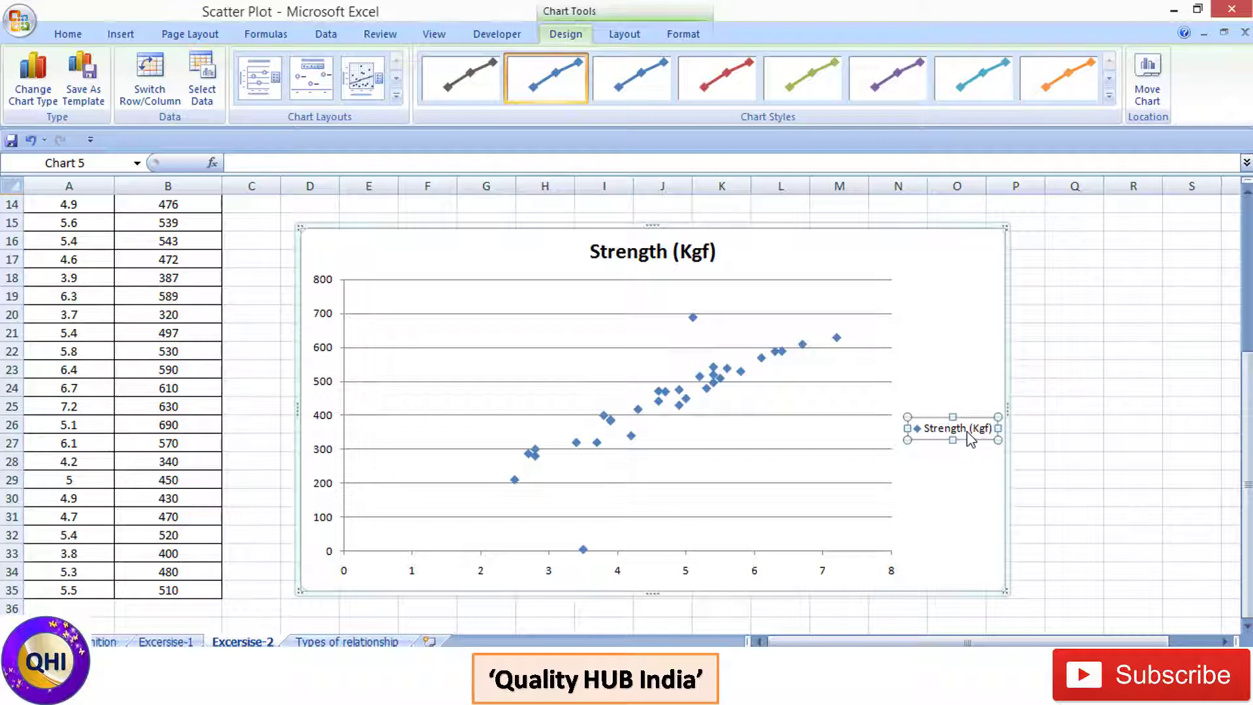
key("Delete")
left_click(920, 381)
key("Delete")
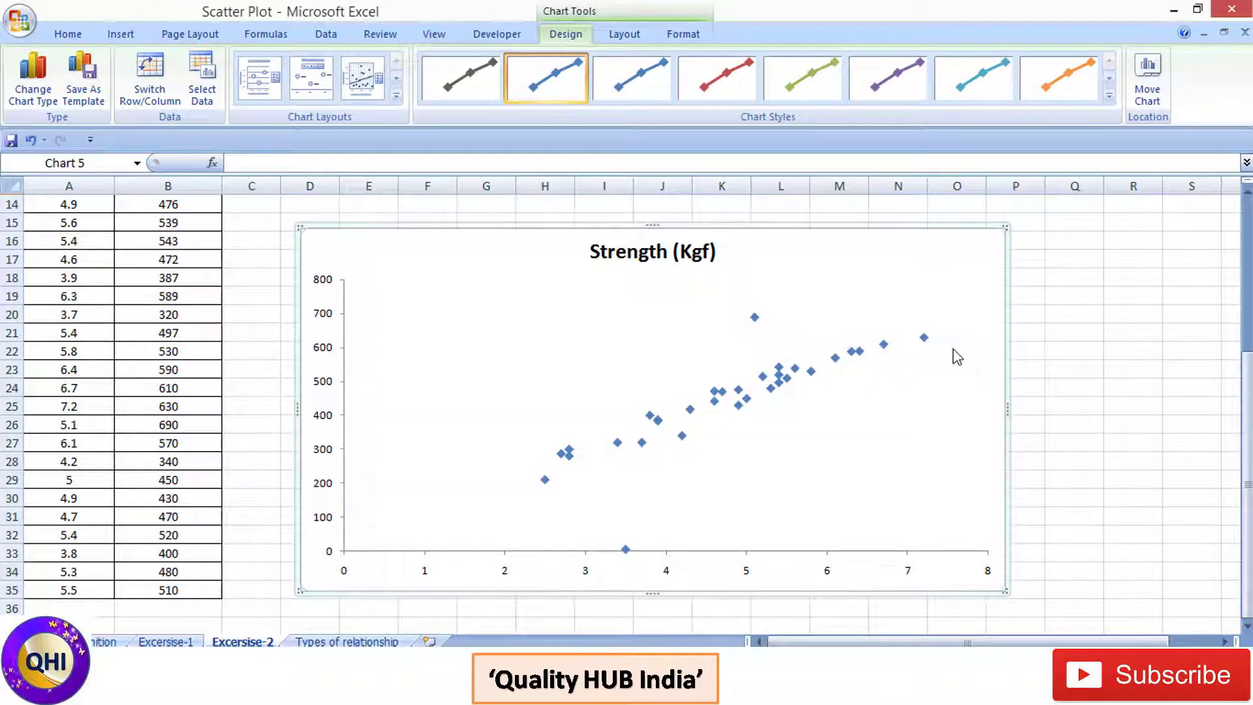
left_click(755, 318)
Step: Add a linear trendline to the Strength (Kgf) data series
right_click(755, 320)
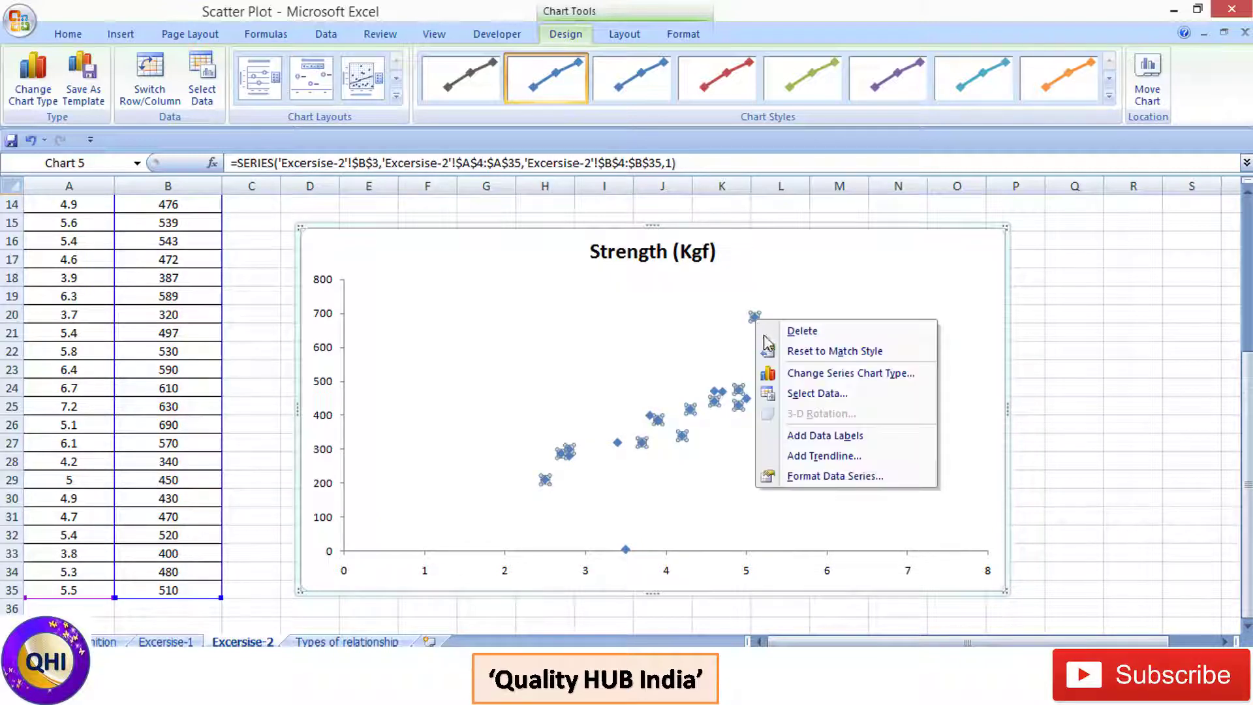
left_click(800, 459)
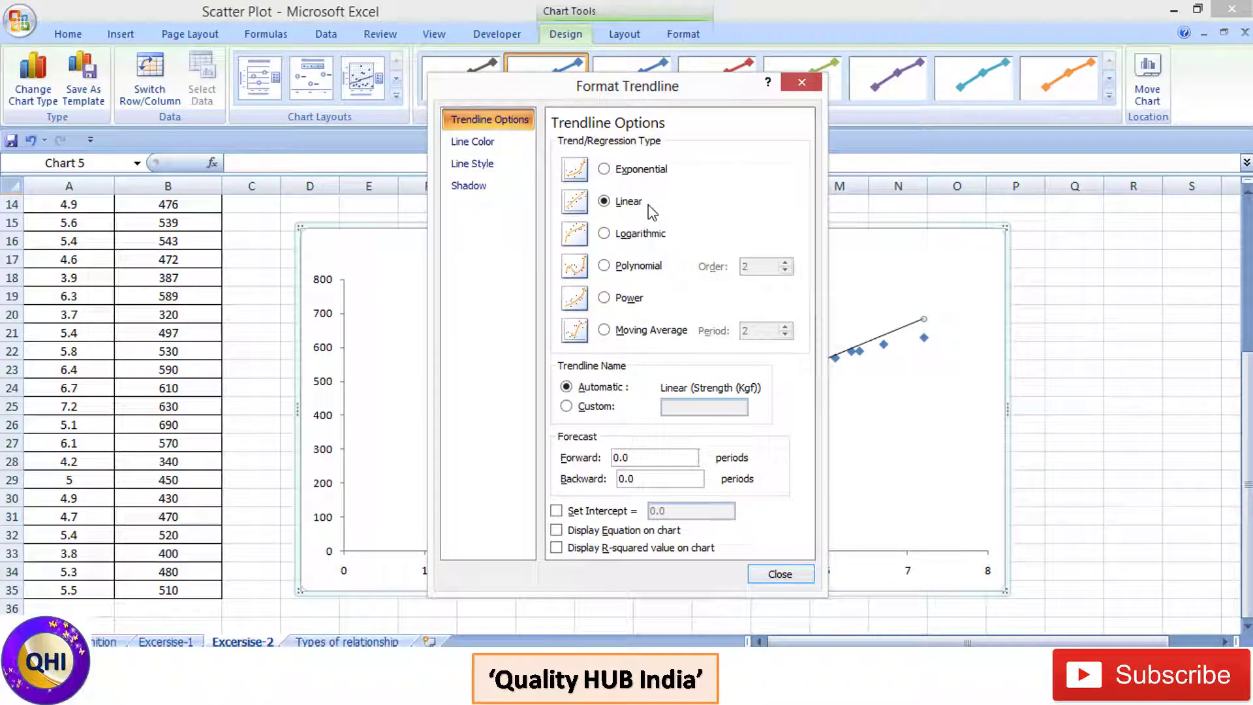
left_click(763, 573)
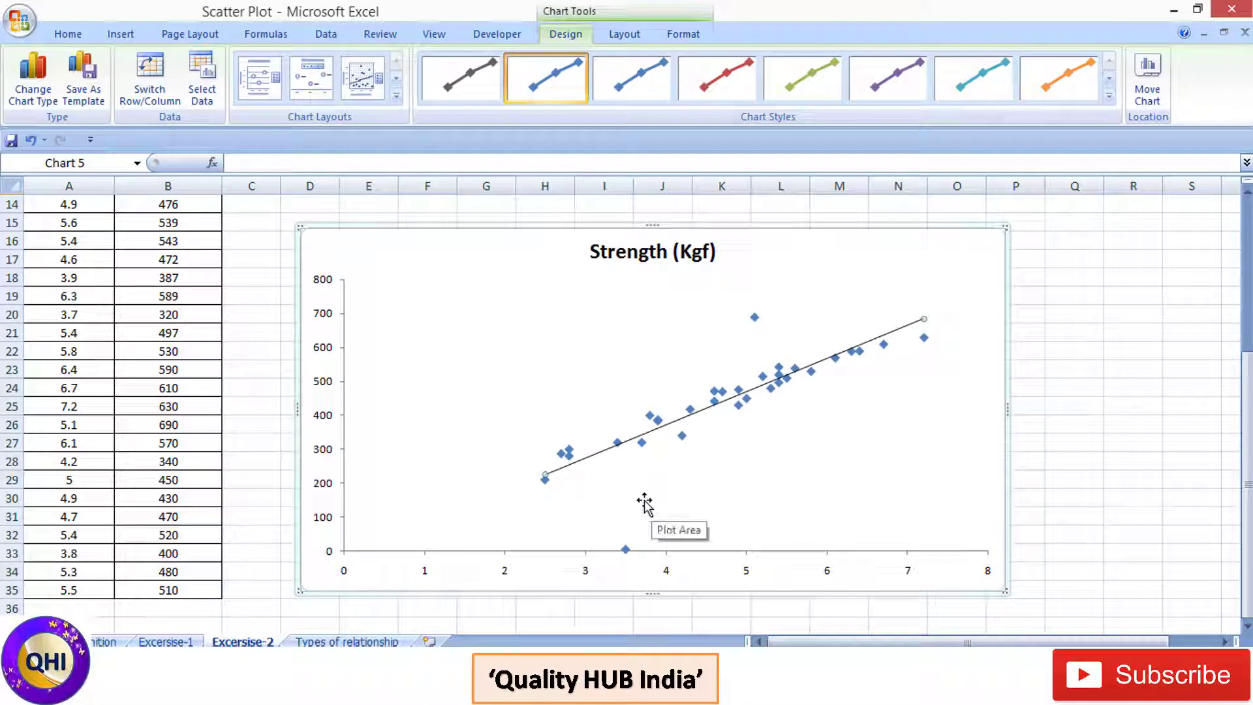